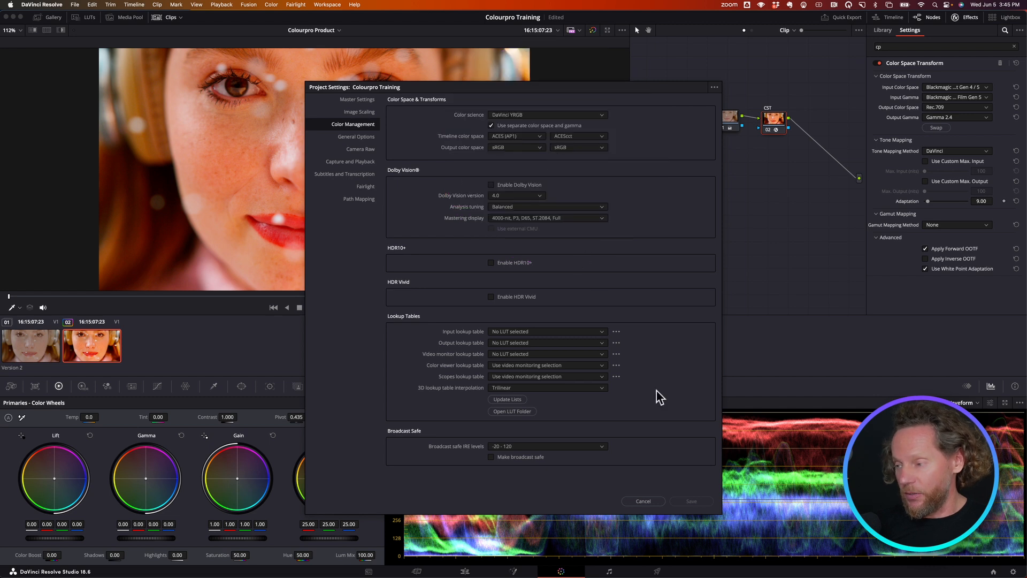
- Close the project settings without saving, then bypass both nodes on the second clip and play its ungraded footage
left_click(645, 501)
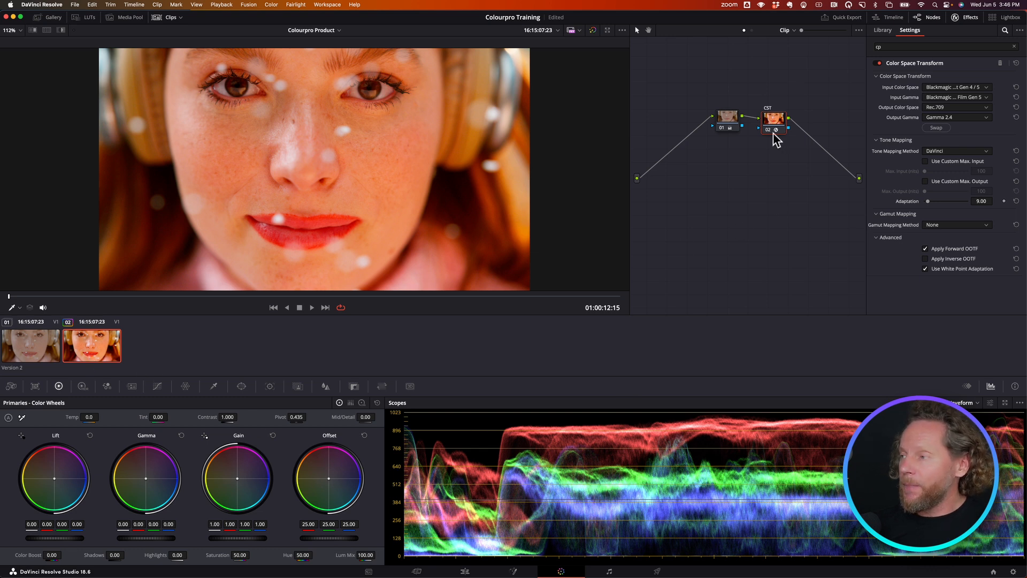
key("ctrl+d")
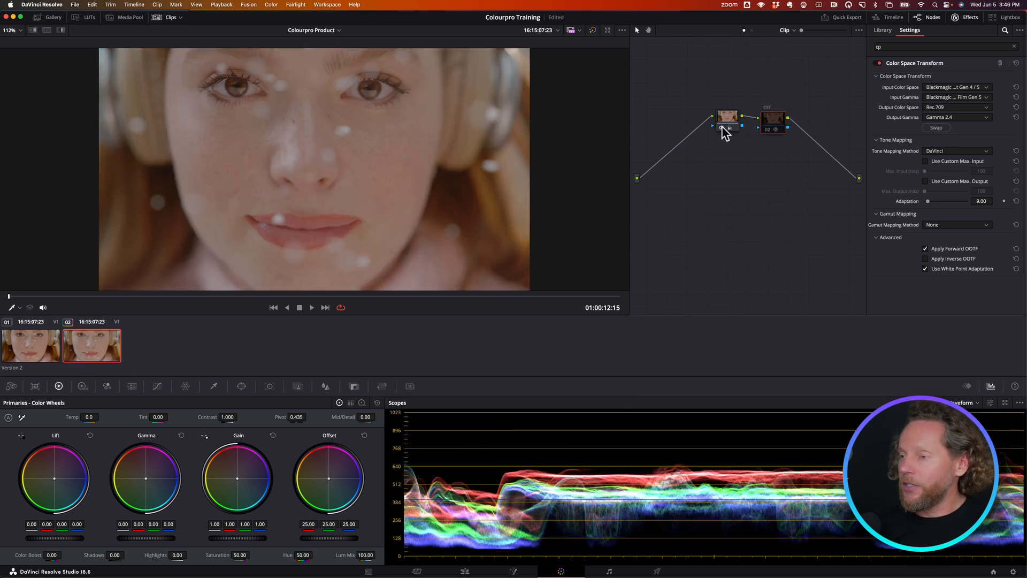
key("ctrl+d")
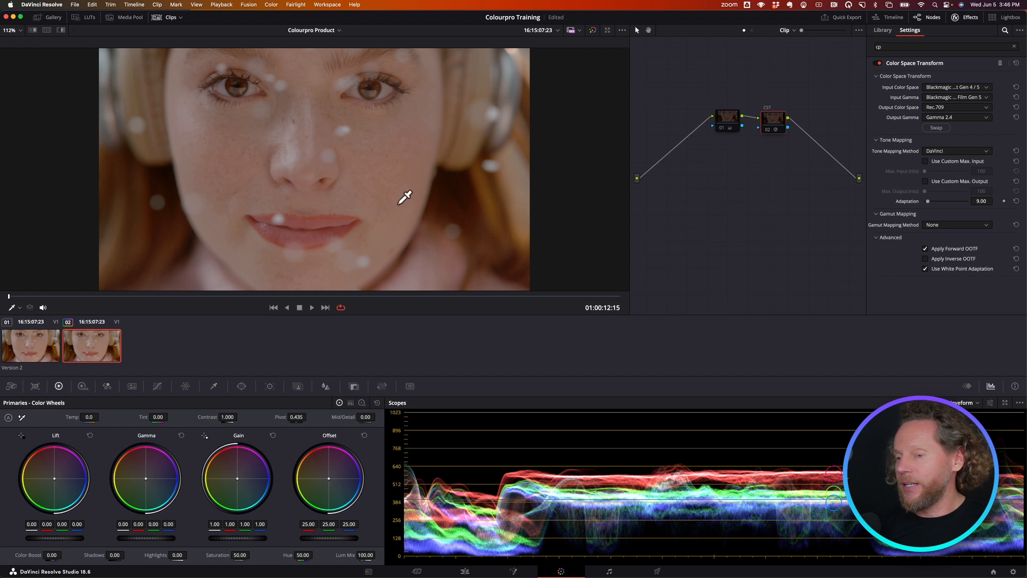
key("space")
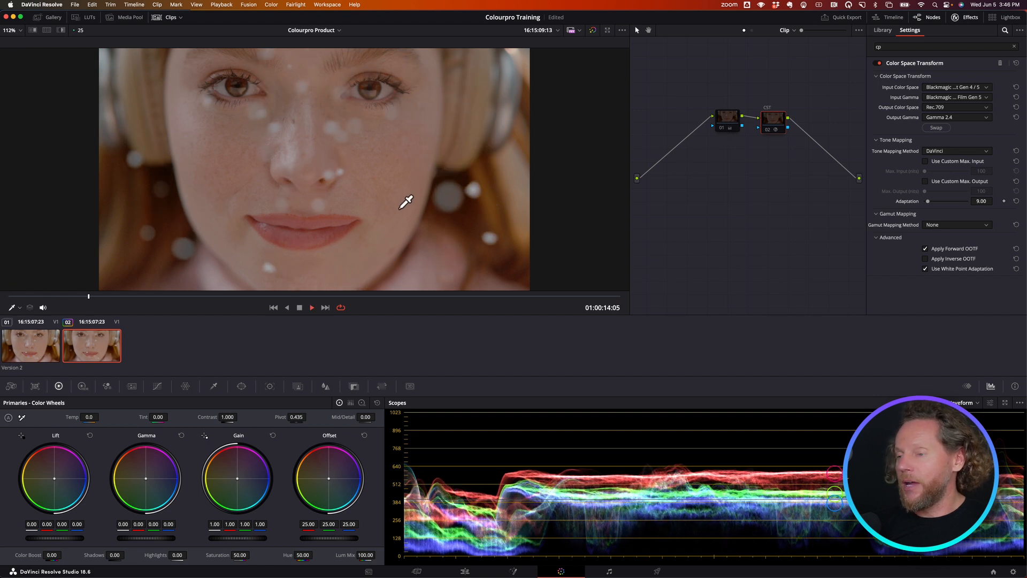
key("space")
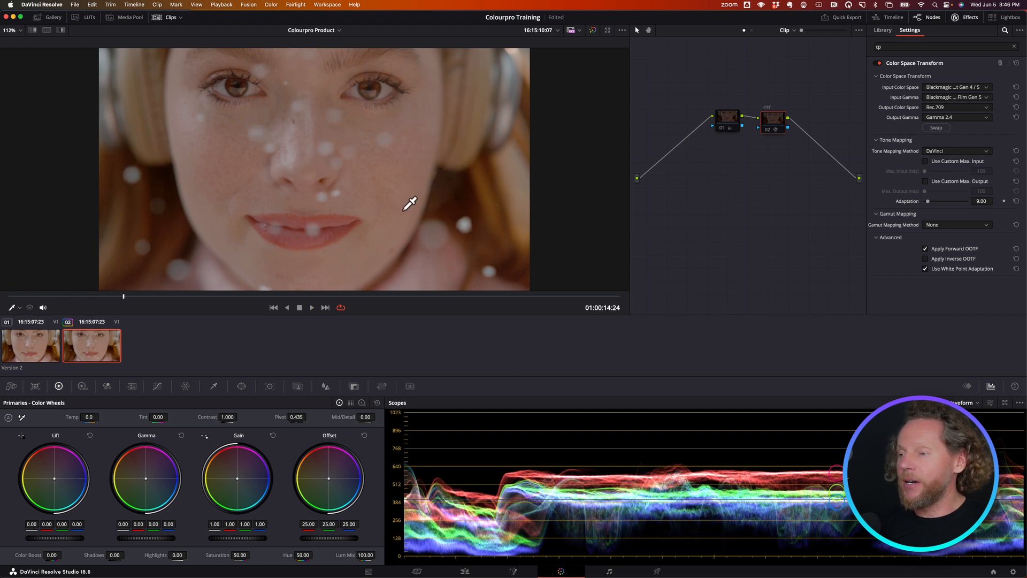
- Re-enable the CST node and node 01 on the second clip and view the graded image full screen
left_click(769, 130)
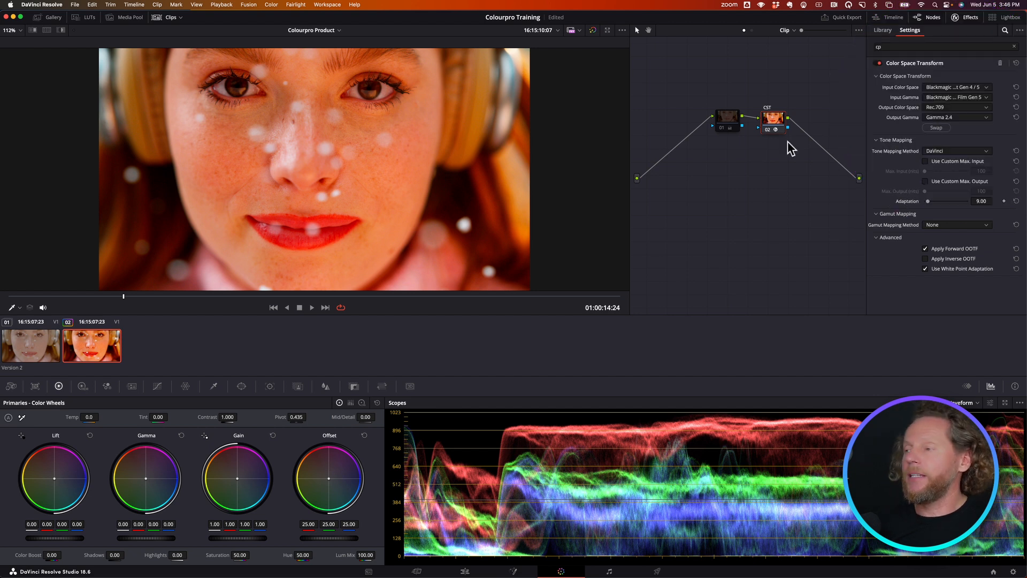
left_click(730, 121)
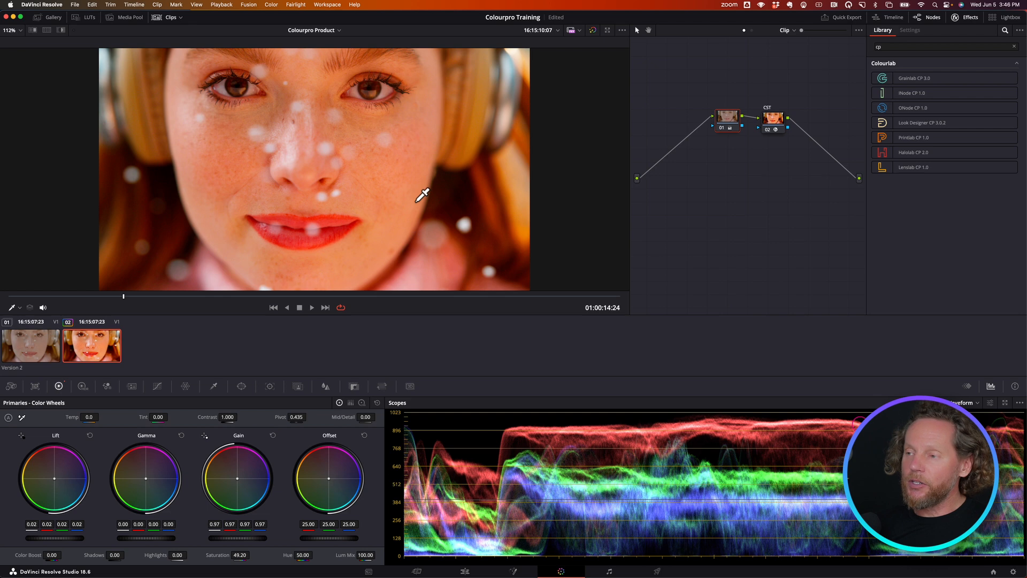
key("super+f")
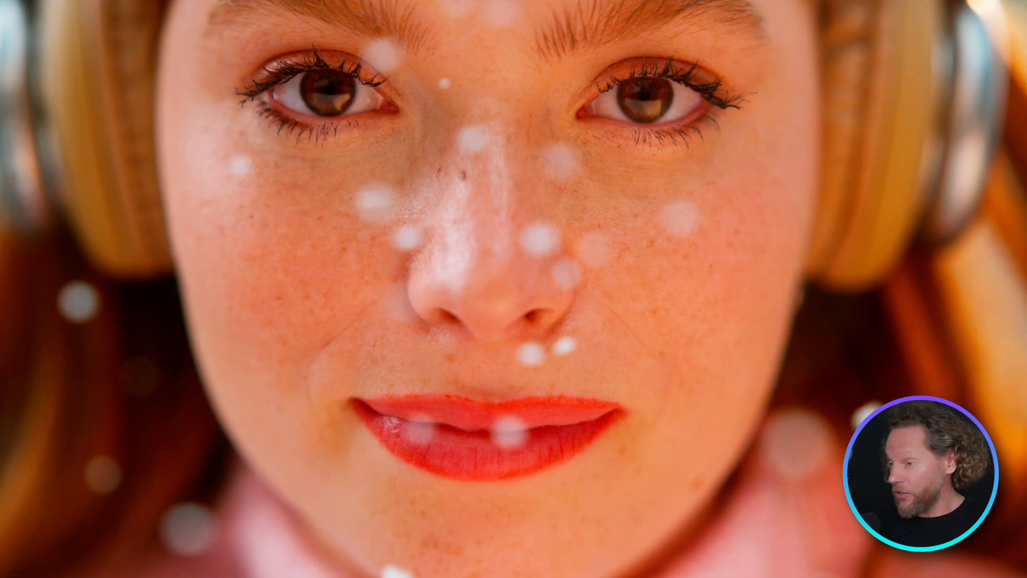
key("super+f")
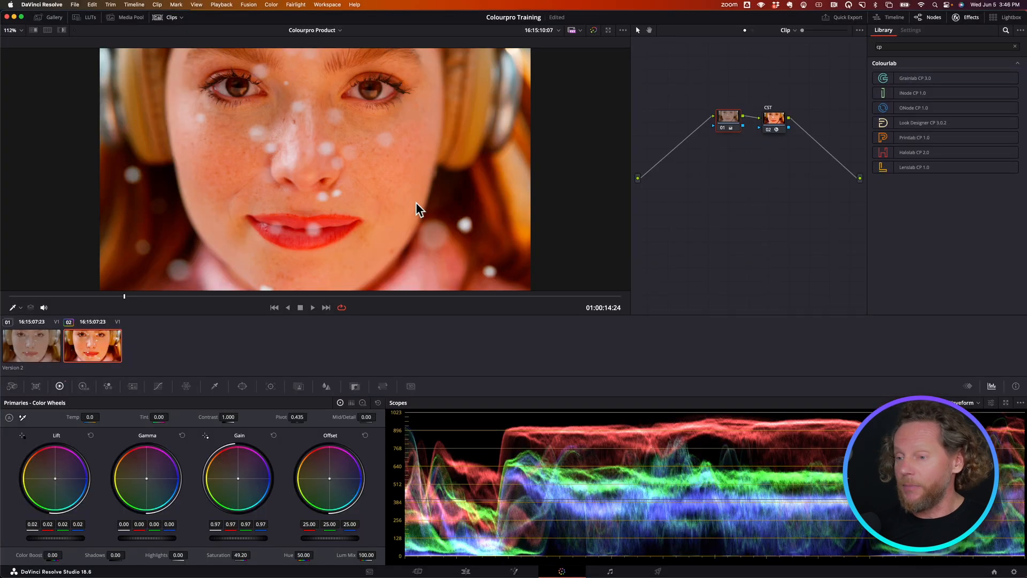
- Label the first clip's only node "Inode" and apply the INode CP 1.0 effect to it
left_click(22, 346)
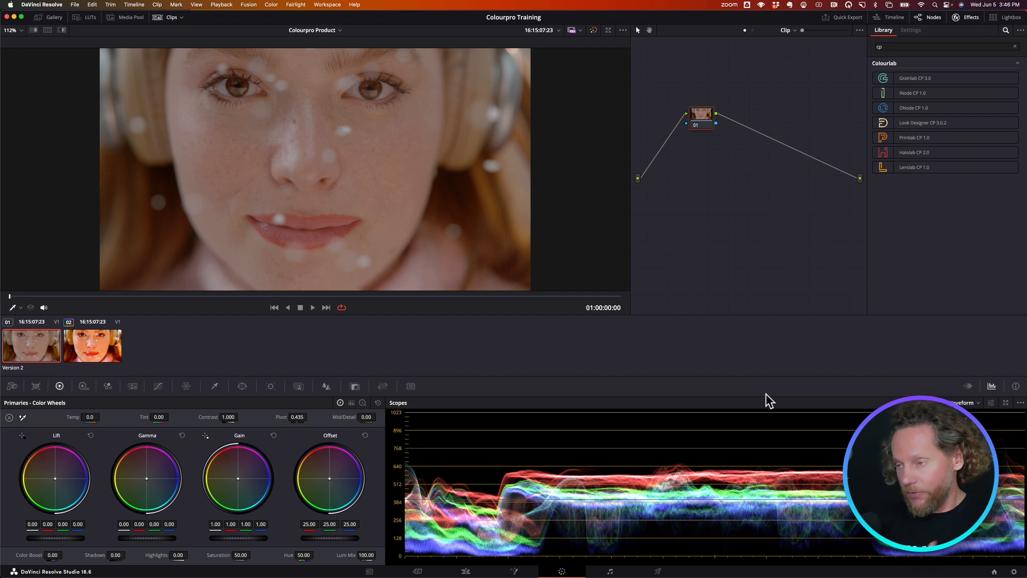
right_click(696, 119)
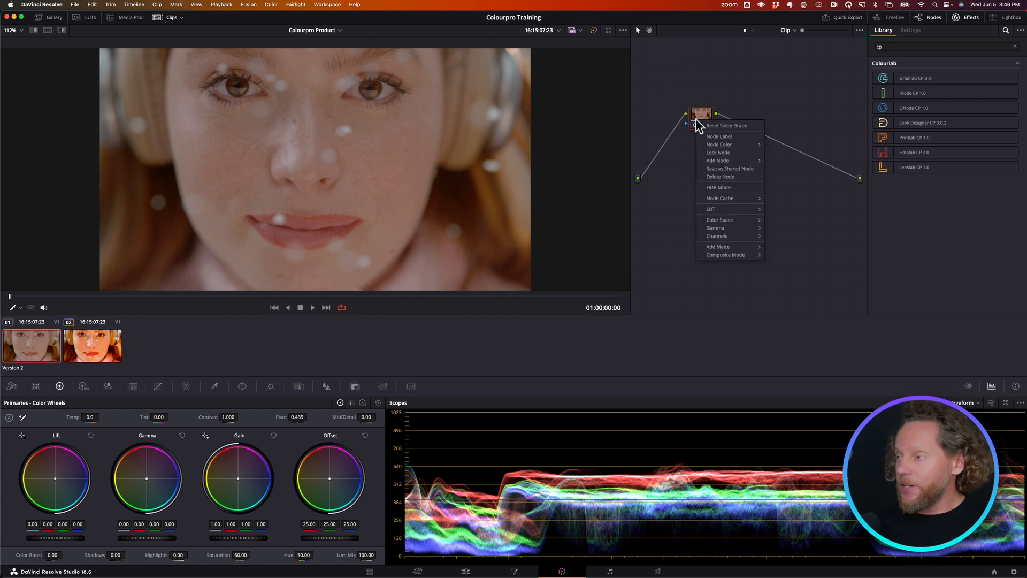
left_click(718, 137)
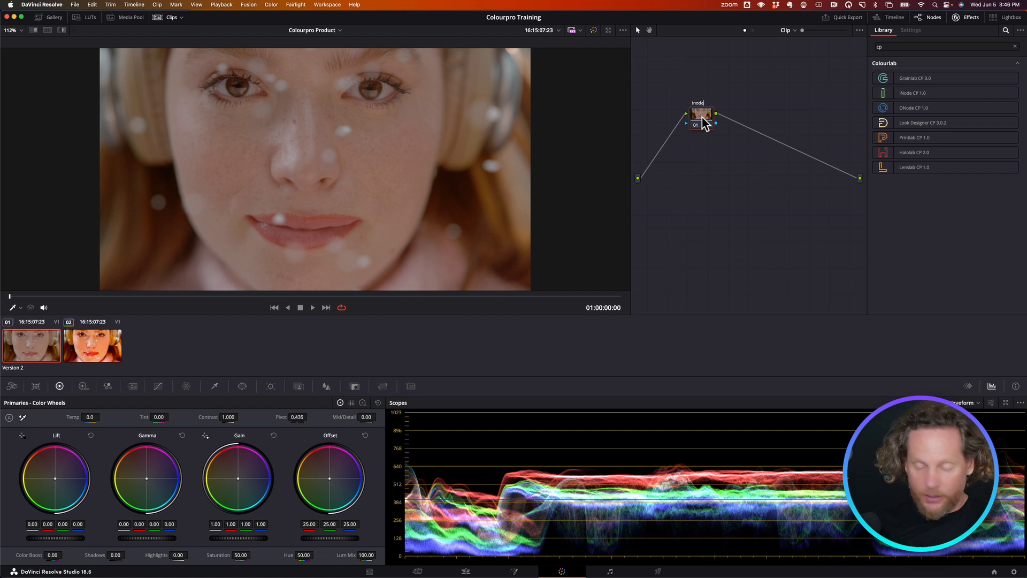
key("Return")
left_click_drag(909, 99, 706, 127)
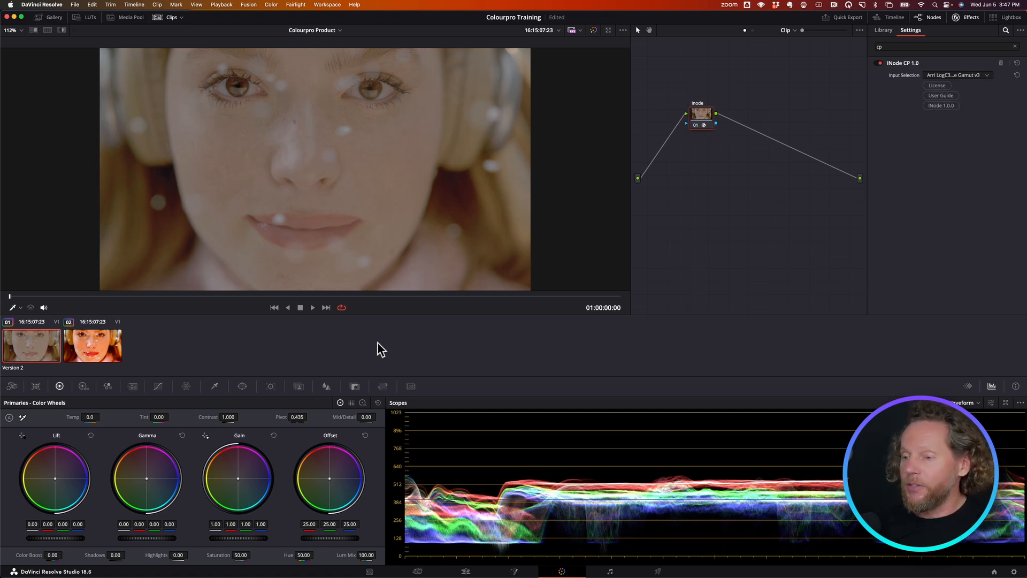
- Review the Color Space Transform input settings on the second clip's CST node
left_click(98, 348)
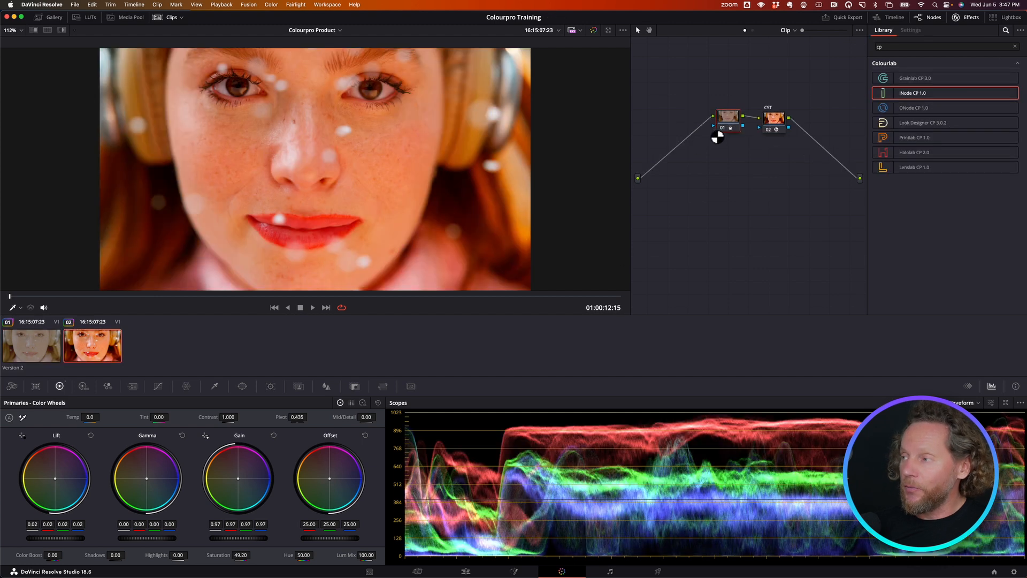
left_click(780, 127)
left_click(942, 175)
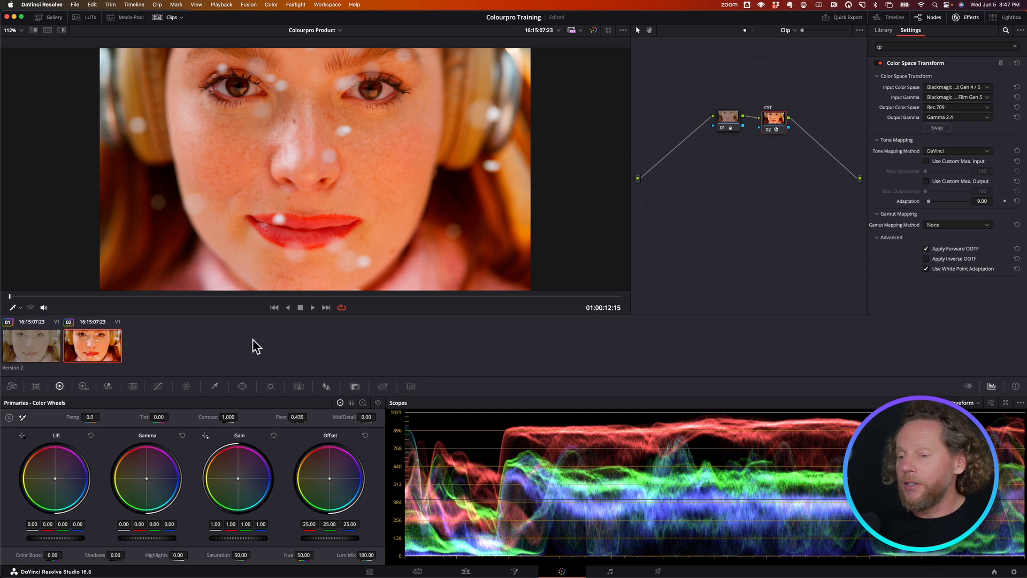
- Set the INode input selection to Blackmagic Gen 5 on the first clip
left_click(30, 349)
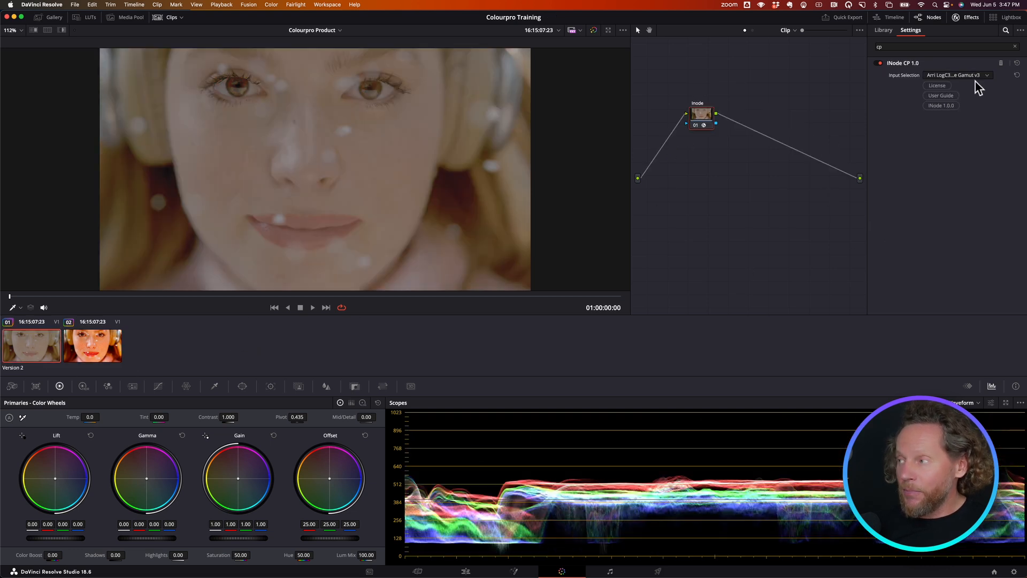
left_click(957, 76)
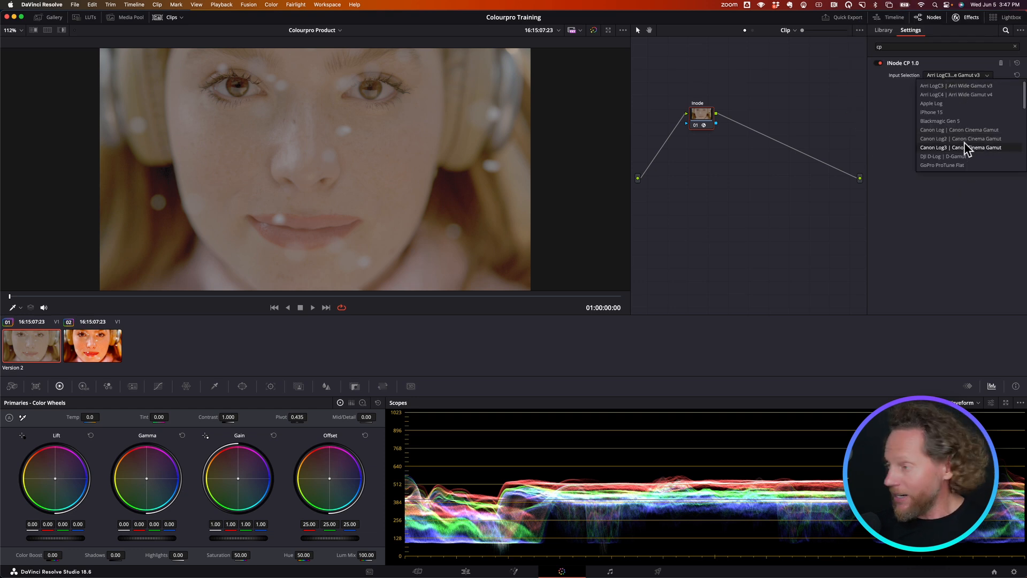
scroll(963, 151, "down", 1)
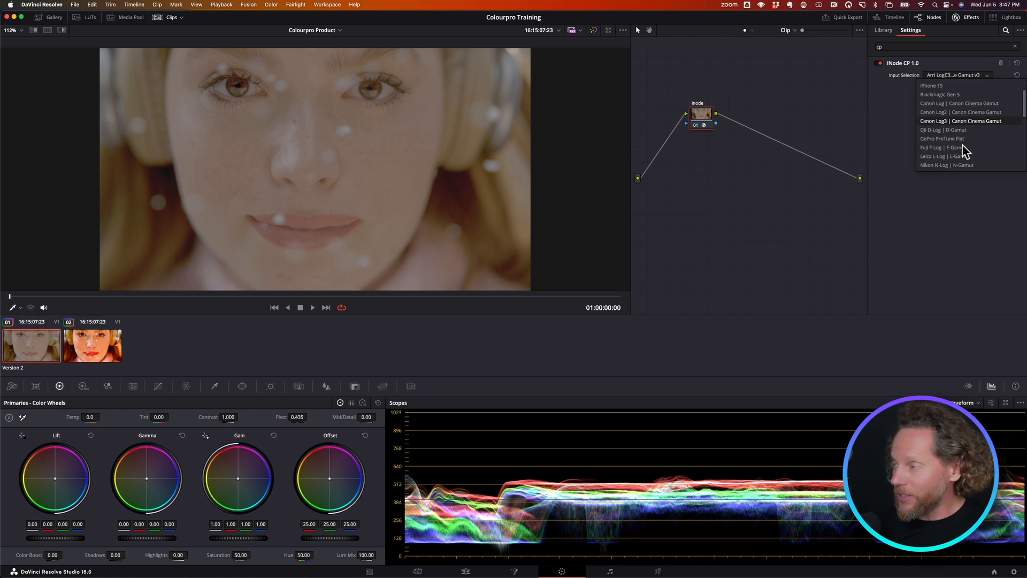
left_click(952, 94)
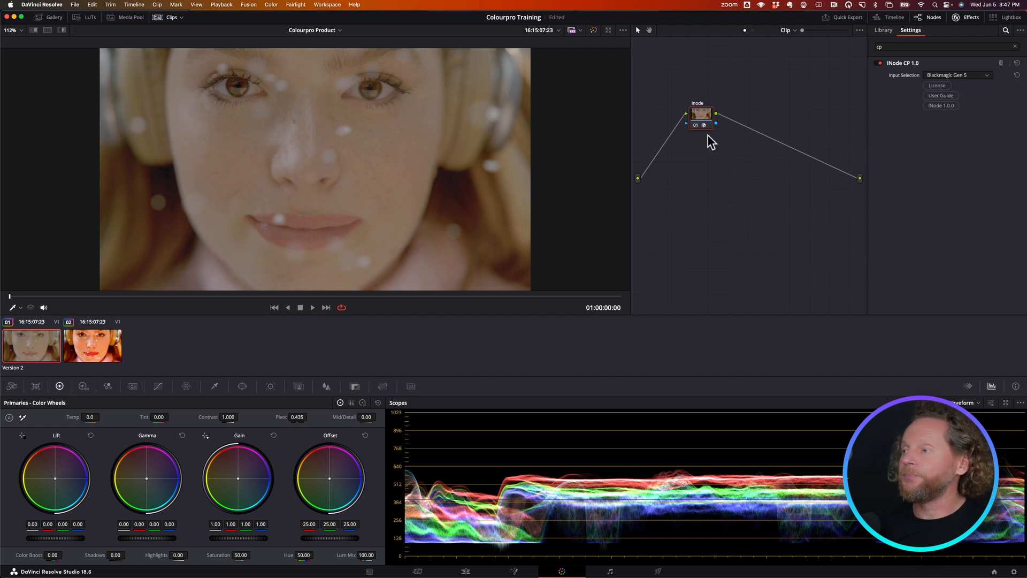
- Add a serial node after the Inode node and label it "CDL"
key("alt+s")
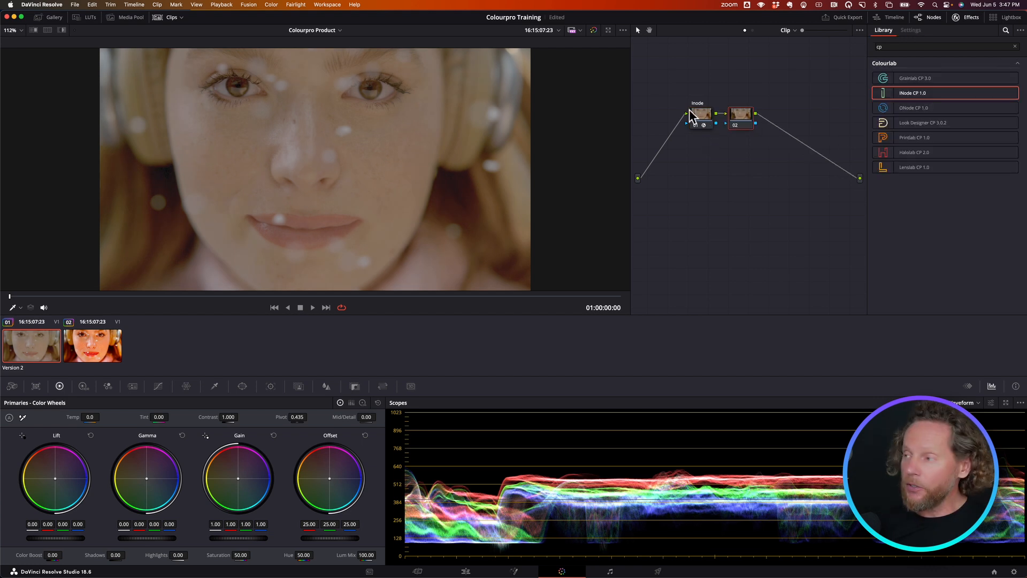
right_click(750, 120)
left_click(755, 130)
type("c")
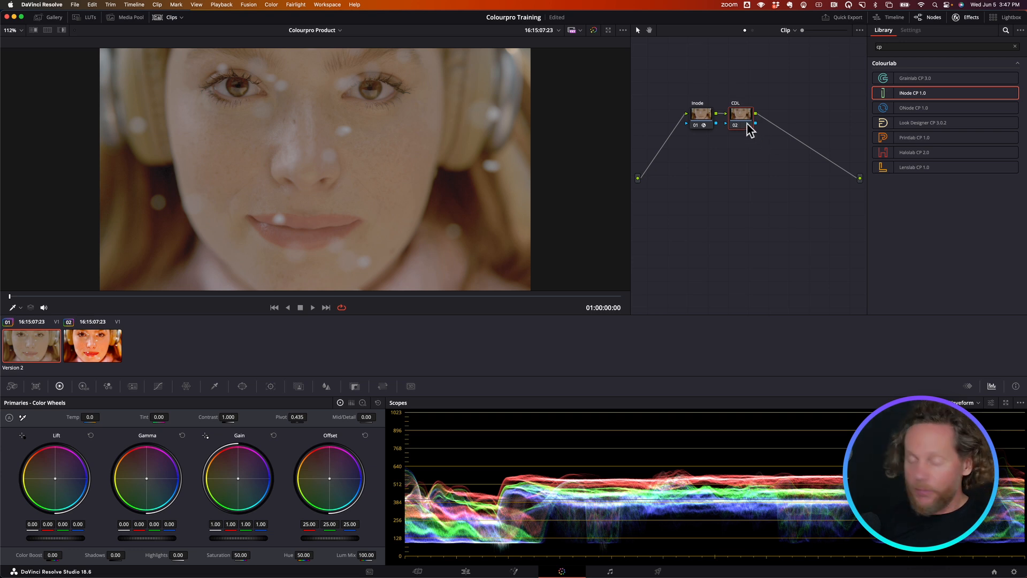
- Add a serial node after the CDL node and label it "SHOWLUT"
key("alt+s")
right_click(777, 116)
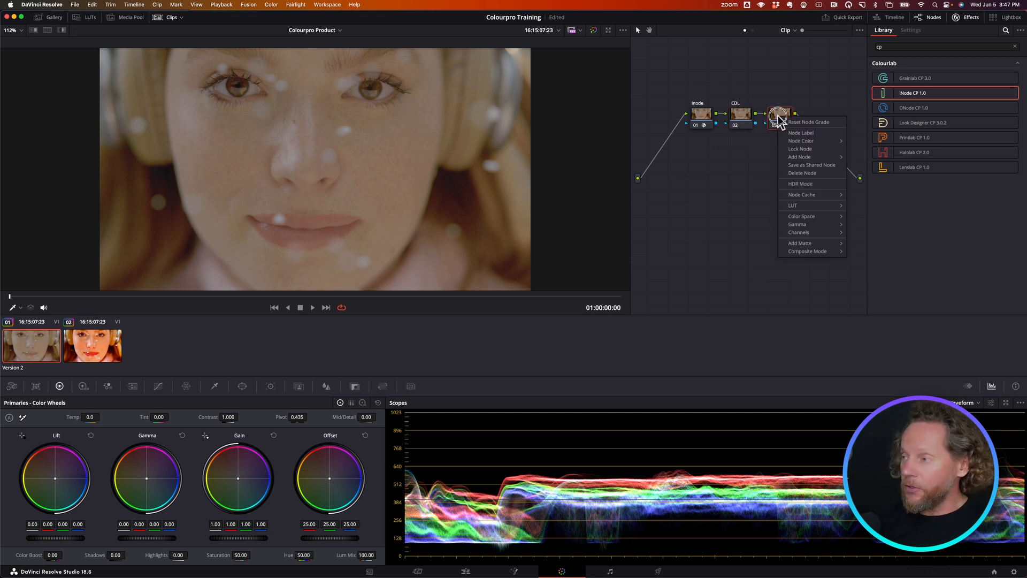
left_click(788, 133)
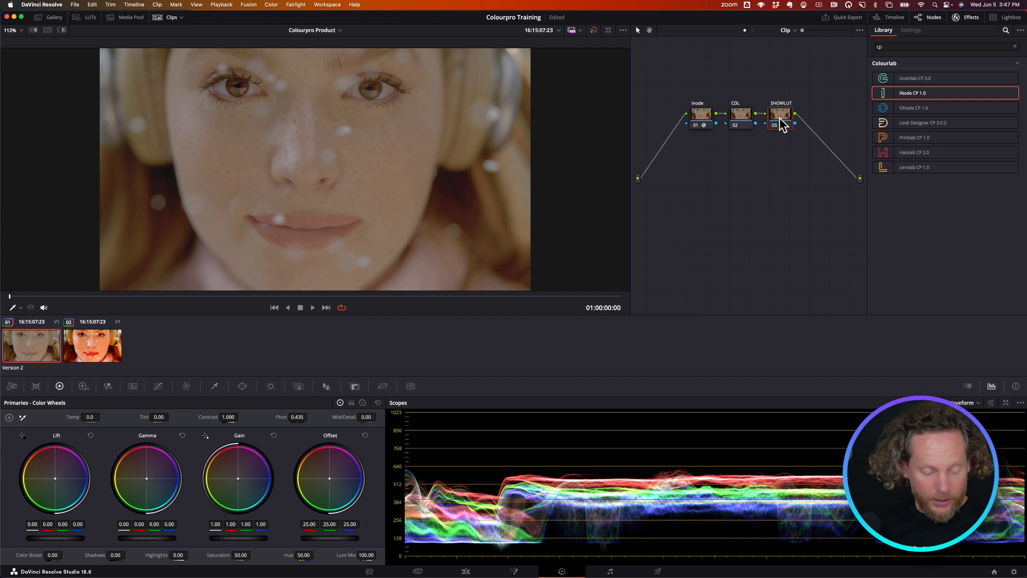
- Add serial node 04 in a second row below, followed by serial node 05 with two parallel nodes, 06 and 07
key("alt+s")
left_click_drag(819, 117, 670, 206)
key("alt+s")
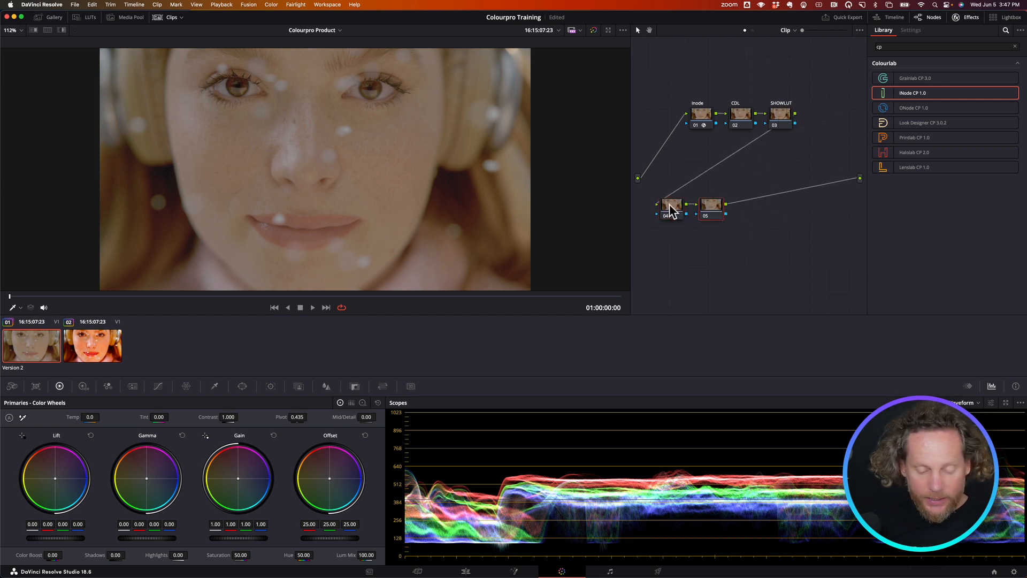
key("alt+p")
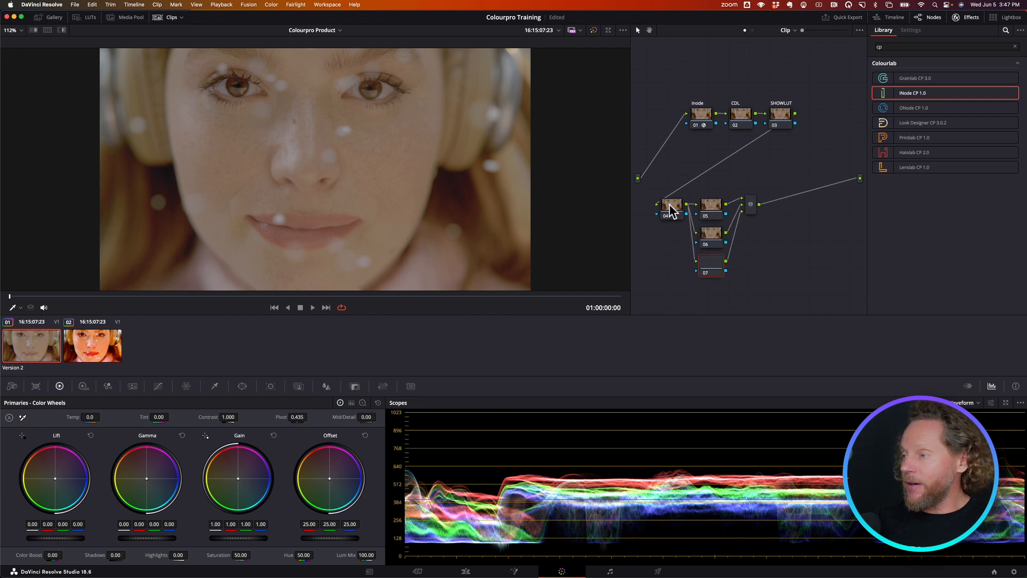
key("alt+p")
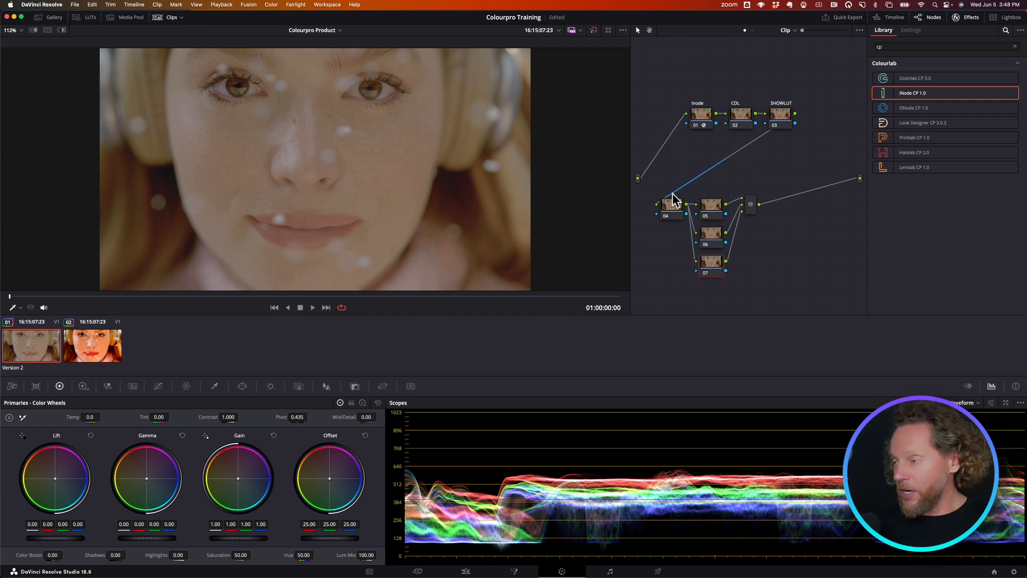
- Label node 05 "Grainlab" and apply the Grainlab CP 3.0 effect to it
left_click(713, 214)
right_click(712, 214)
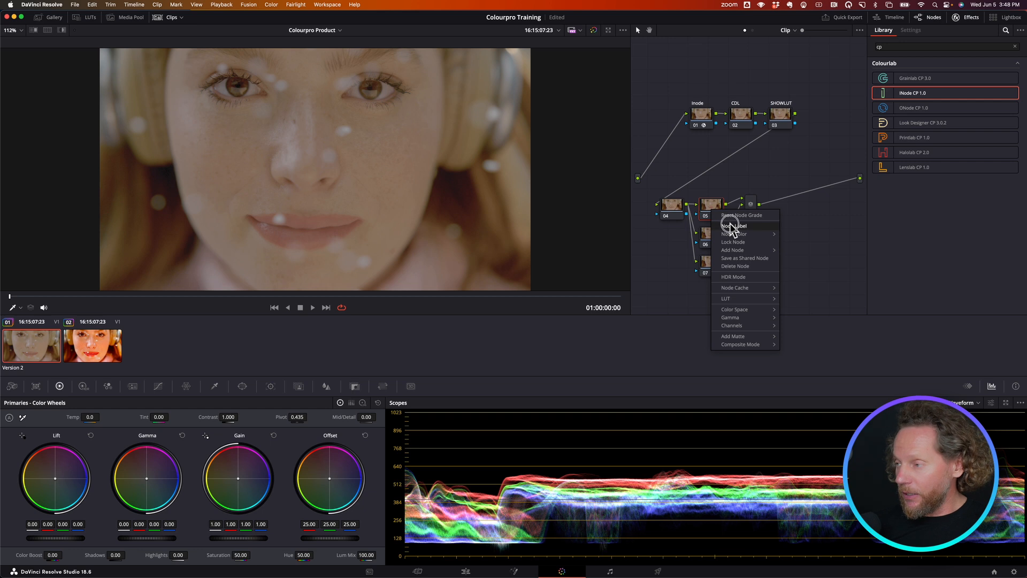
left_click(729, 225)
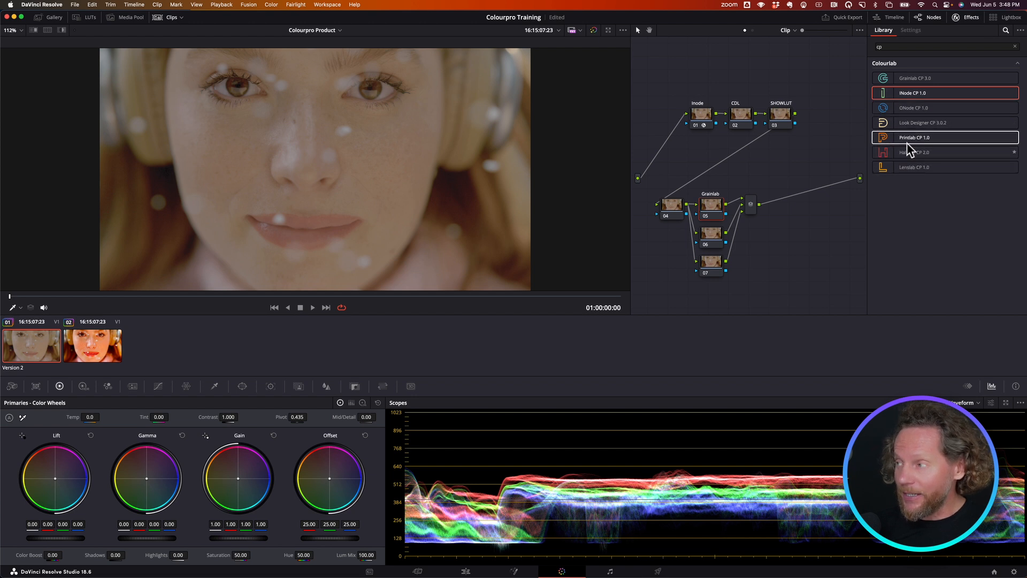
left_click(901, 80)
left_click_drag(887, 76, 713, 212)
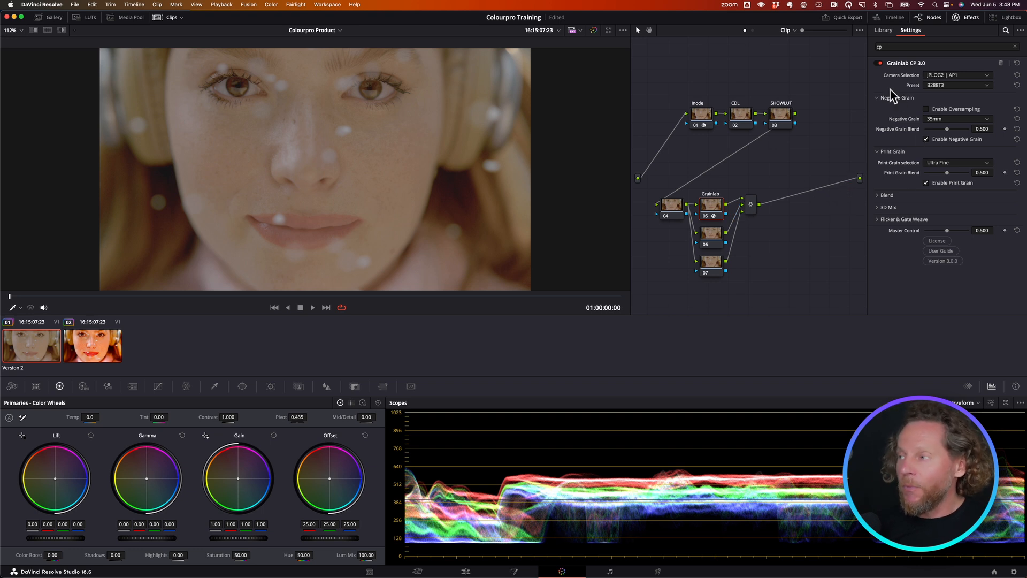
- Apply the Halolab CP 2.0 effect to parallel node 06 and label the node "Halation"
left_click(884, 30)
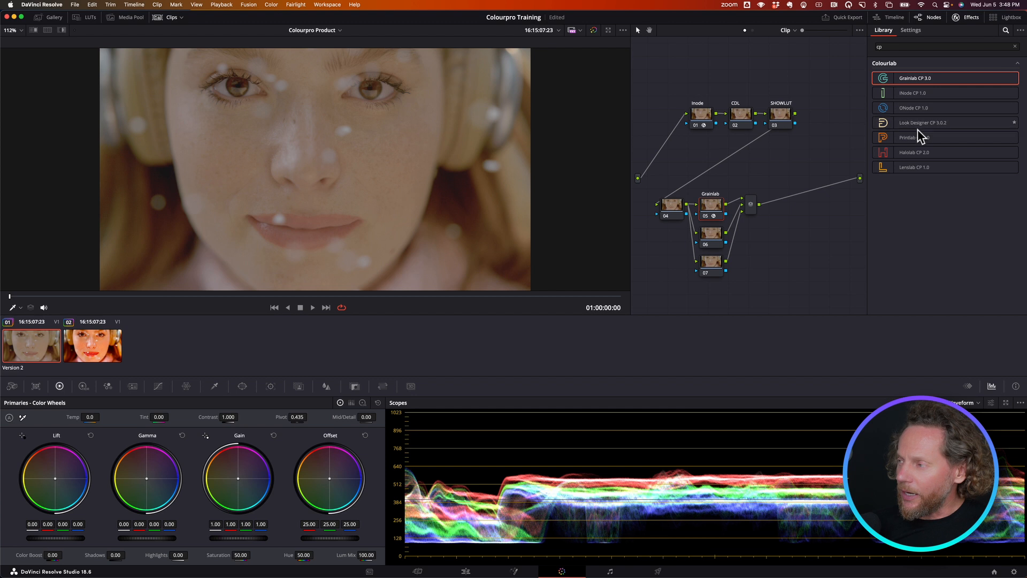
left_click_drag(920, 153, 711, 238)
right_click(711, 239)
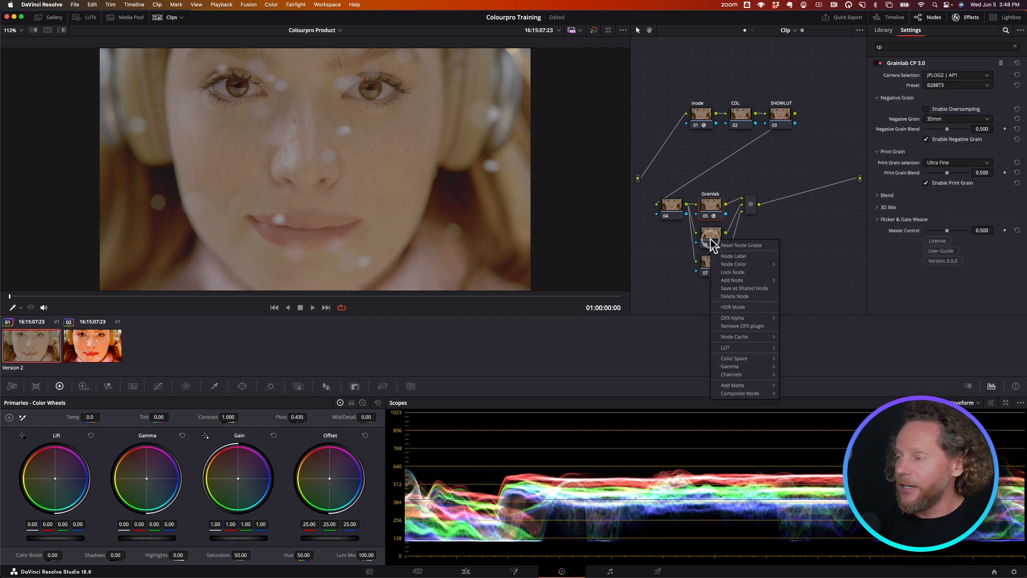
left_click(727, 257)
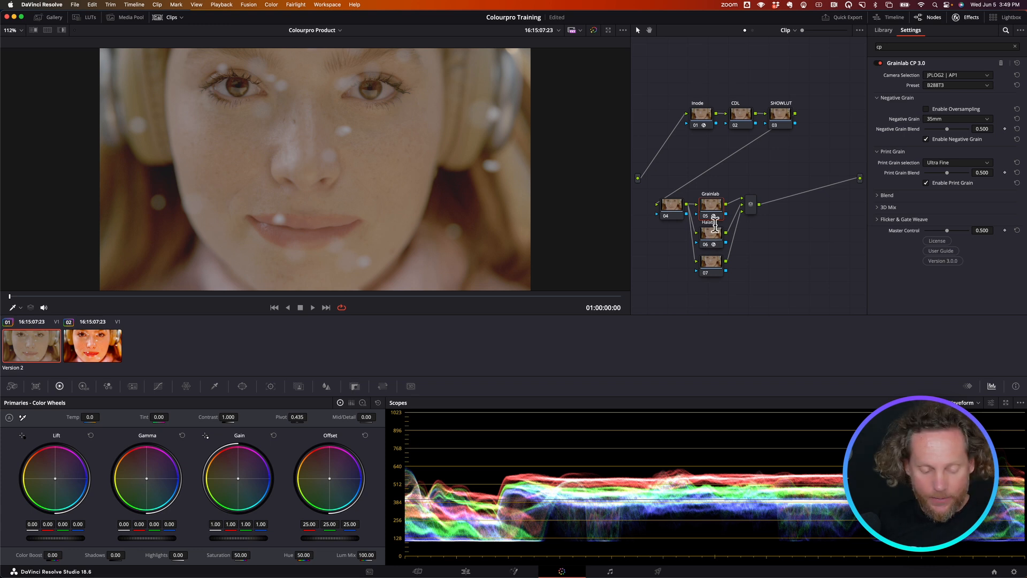
left_click(709, 236)
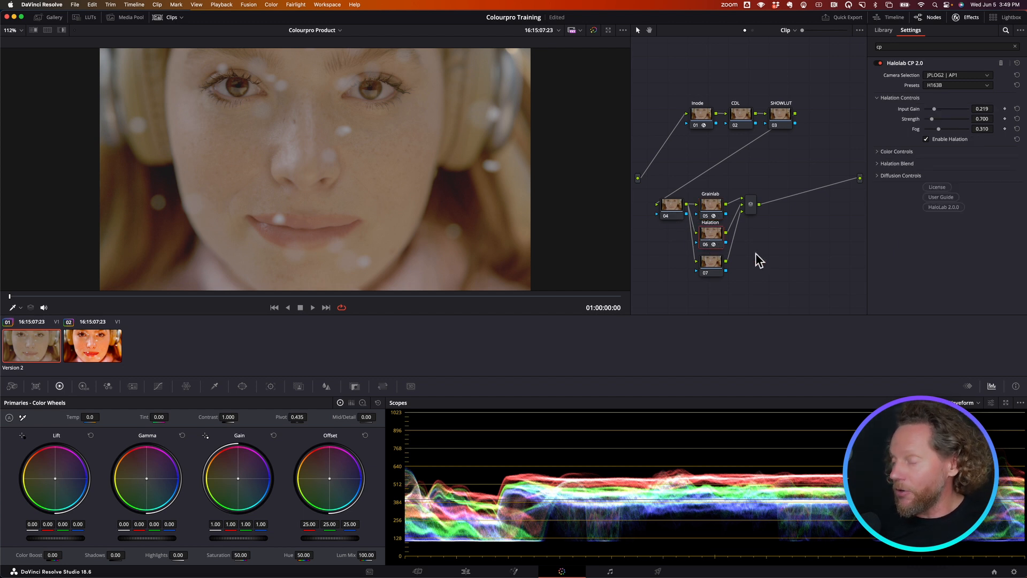
- Apply the Lenslab CP 1.0 effect to parallel node 07 and label the node "Lenslab"
left_click(712, 262)
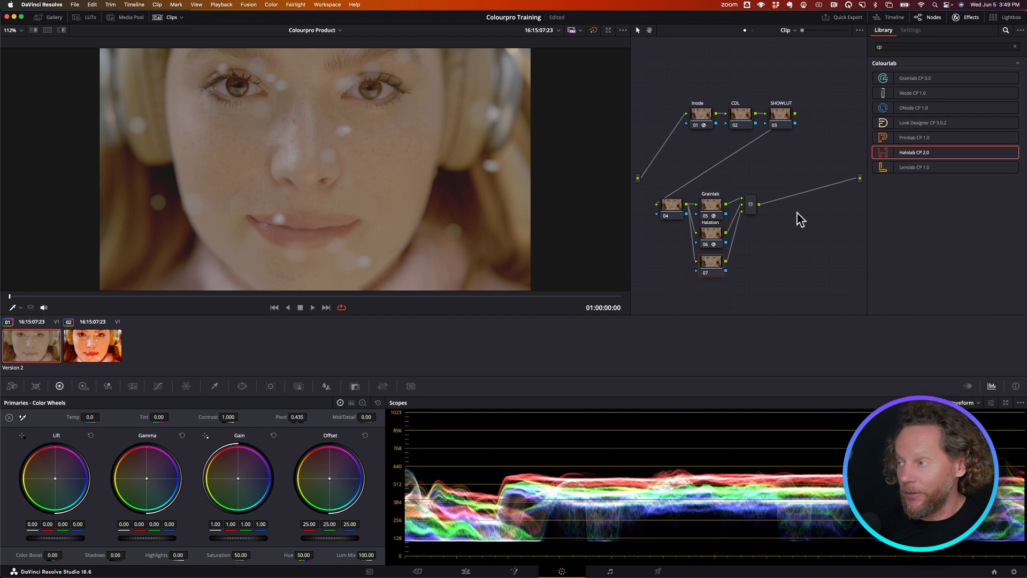
left_click_drag(917, 165, 714, 274)
right_click(711, 267)
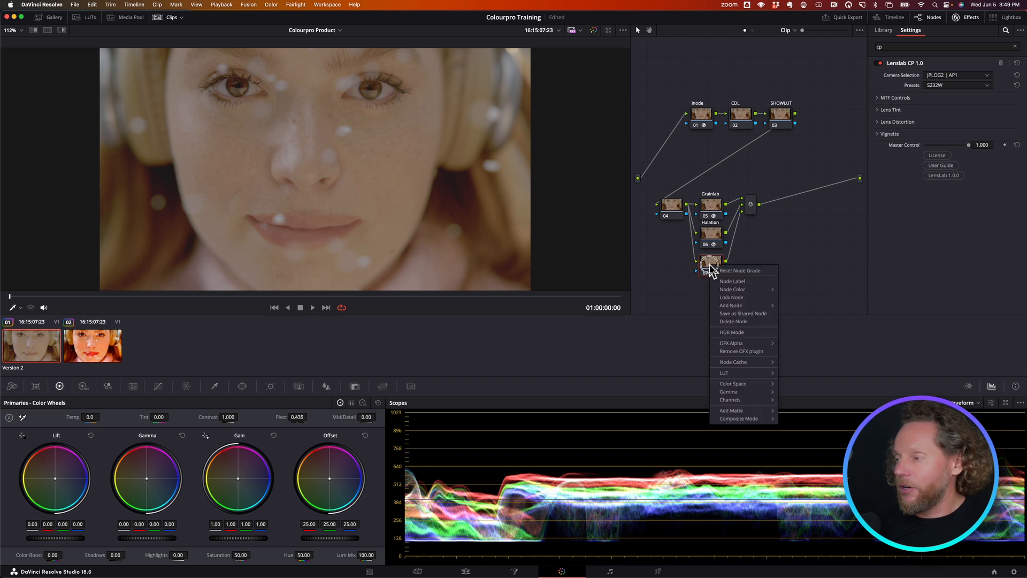
left_click(724, 282)
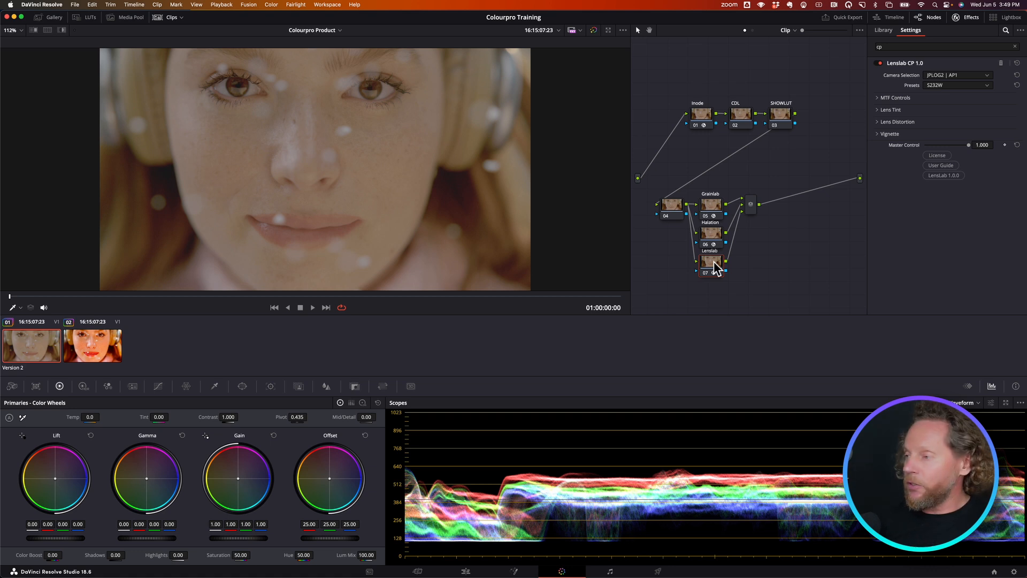
- Add a serial node after the parallel mixer and label it "Onode"
left_click(750, 209)
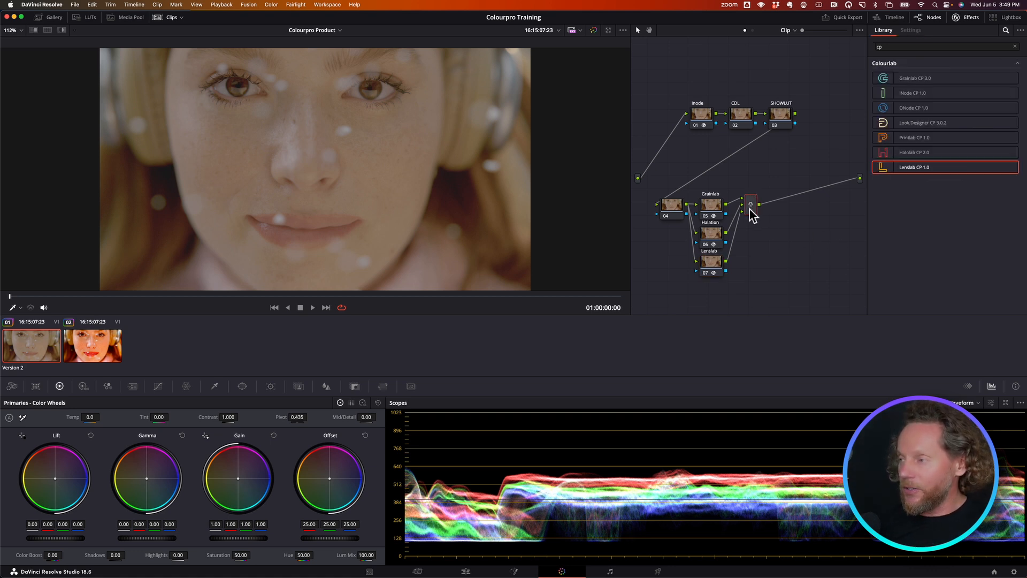
key("alt+s")
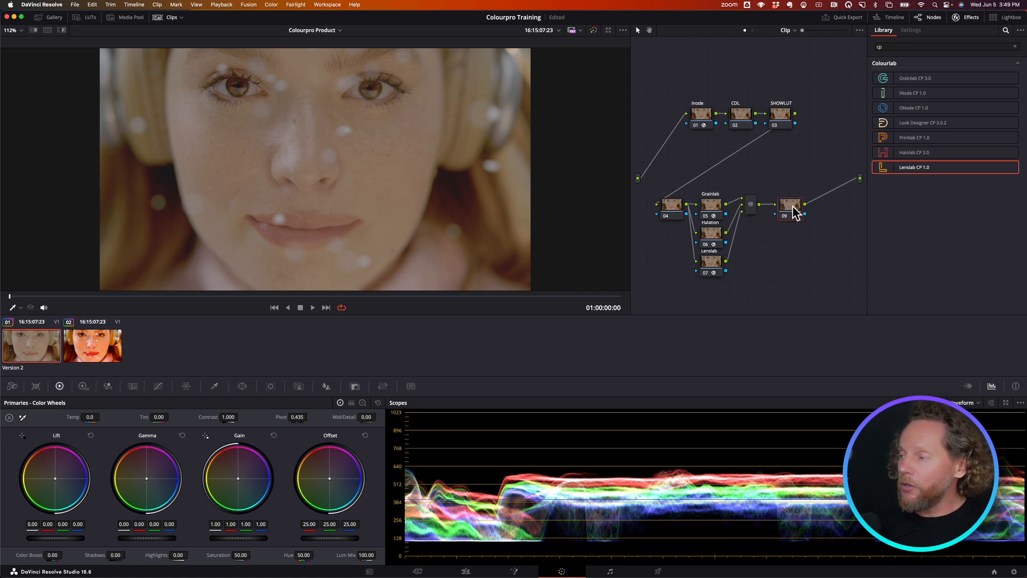
right_click(799, 210)
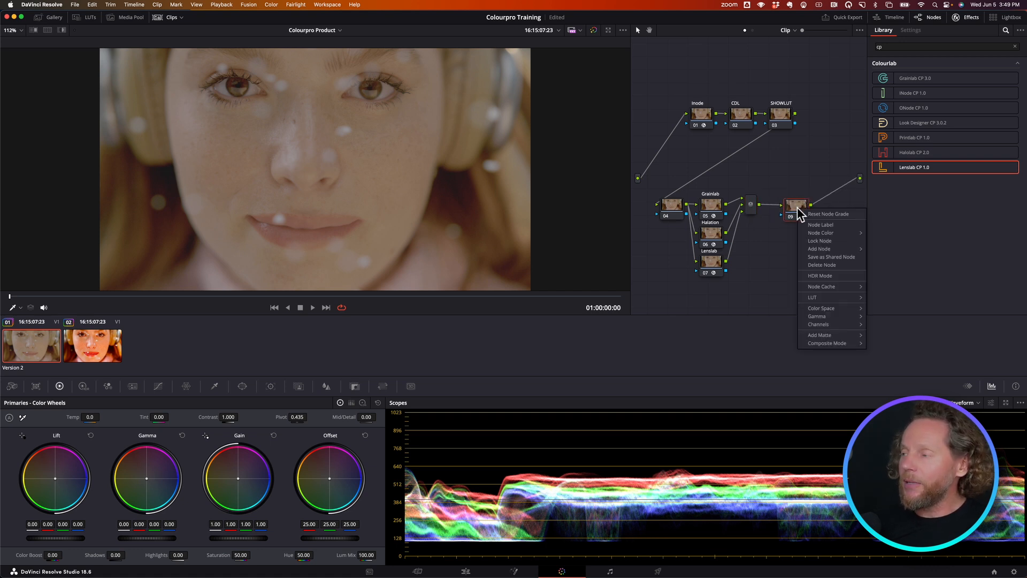
left_click(811, 223)
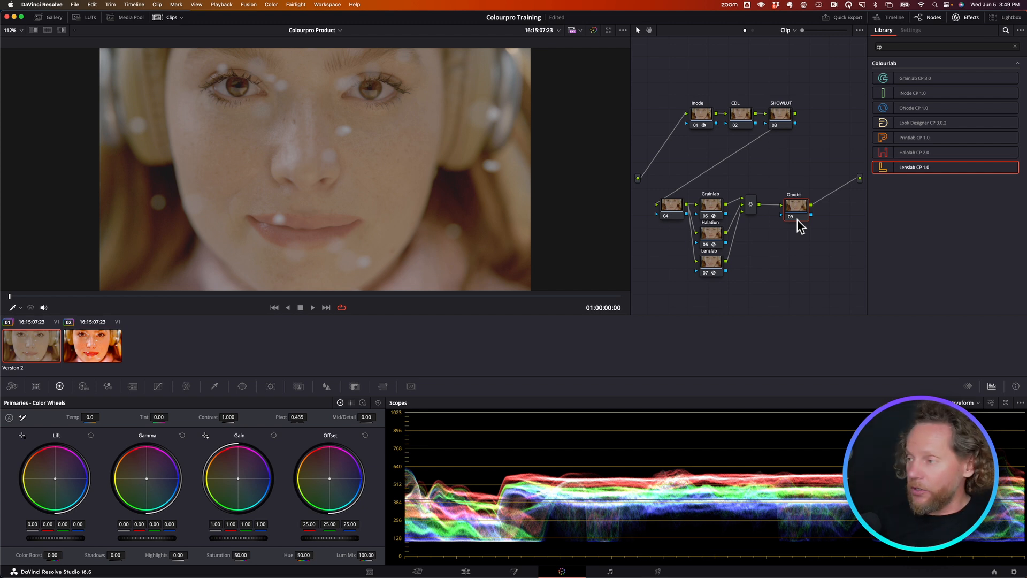
- Apply the ONode CP 1.0 effect to the Onode node and set its ODT to Rec709 By Arri C4
left_click(907, 112)
left_click_drag(891, 107, 796, 214)
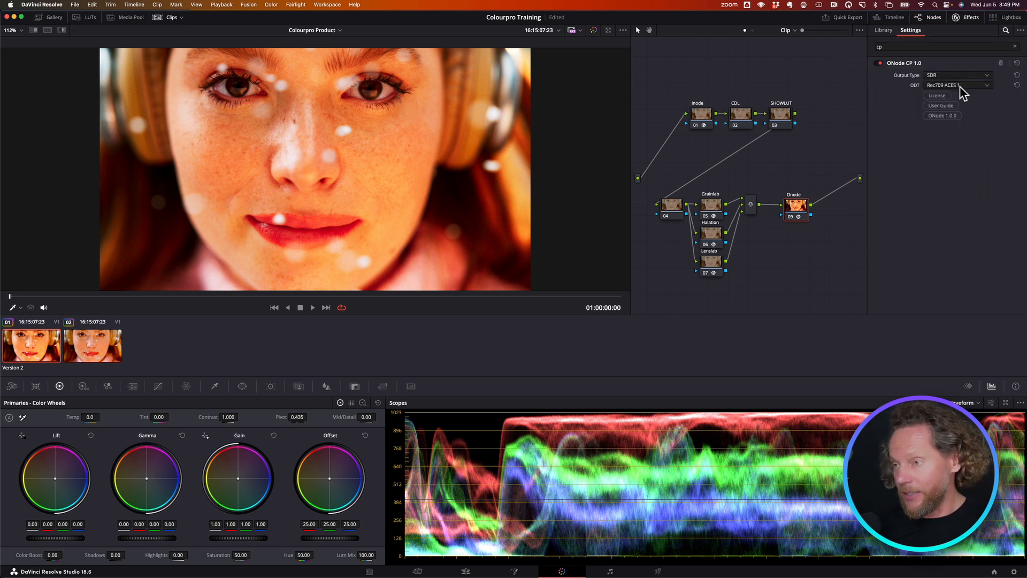
key("super+f")
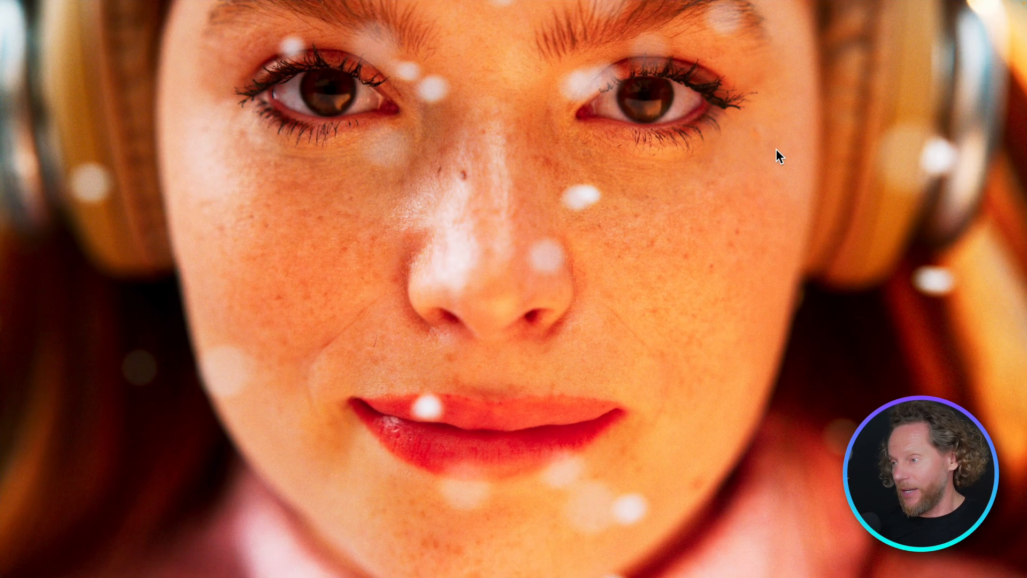
key("super+f")
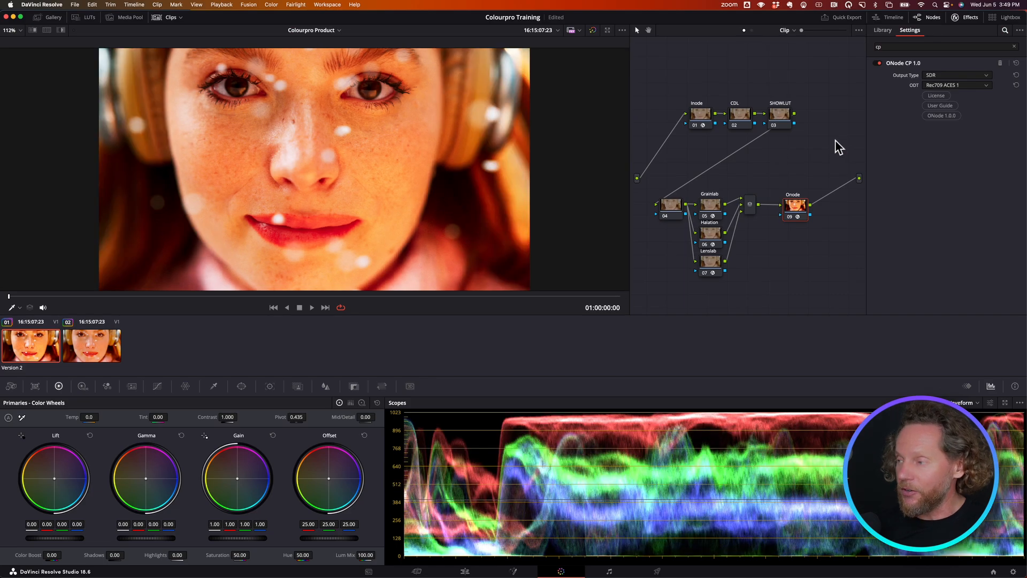
left_click(965, 85)
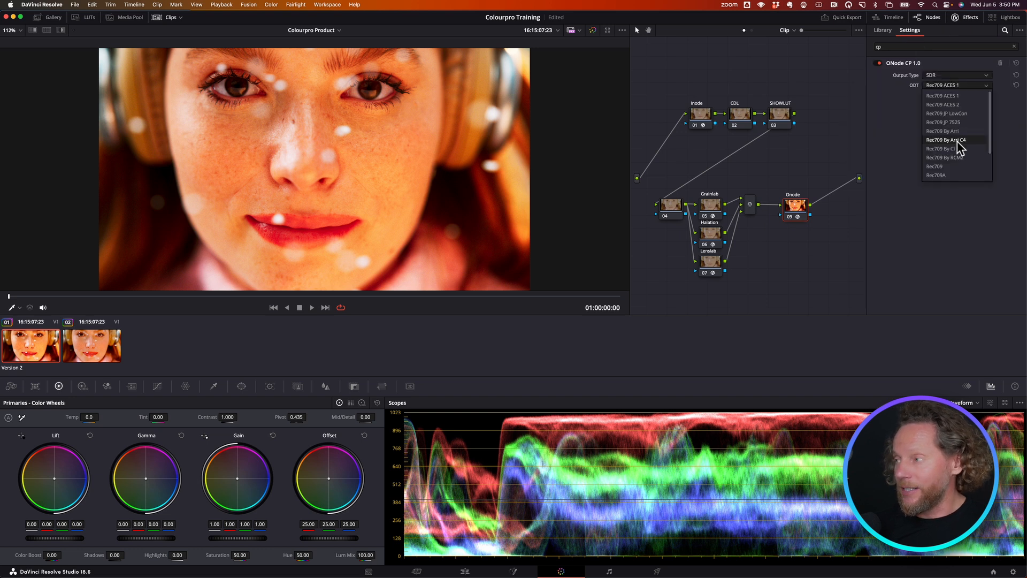
left_click(957, 141)
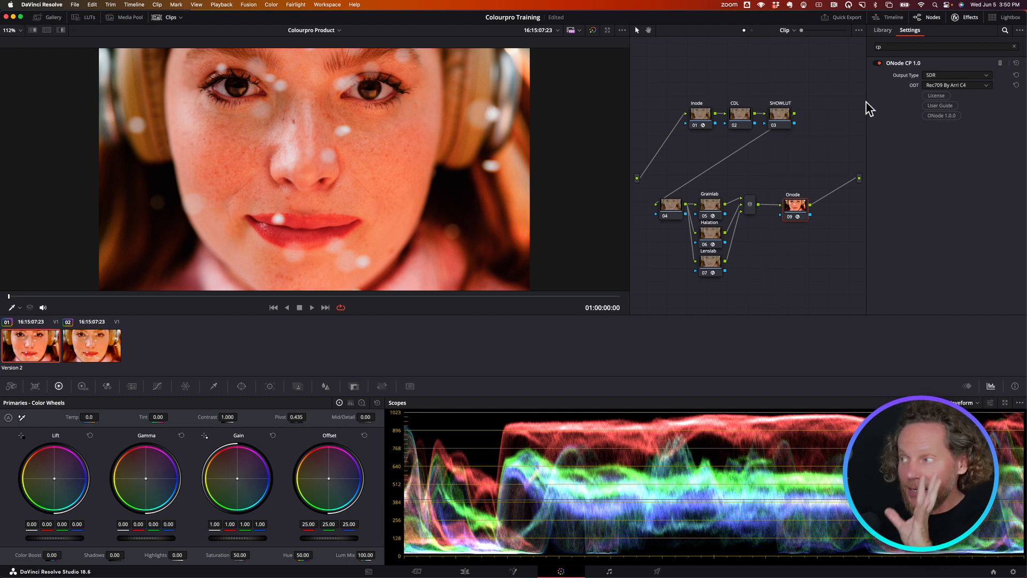
- Apply the Printlab CP 1.0 effect to the SHOWLUT node and raise Print Blend to 0.863, comparing the image with the node off and on
left_click(881, 31)
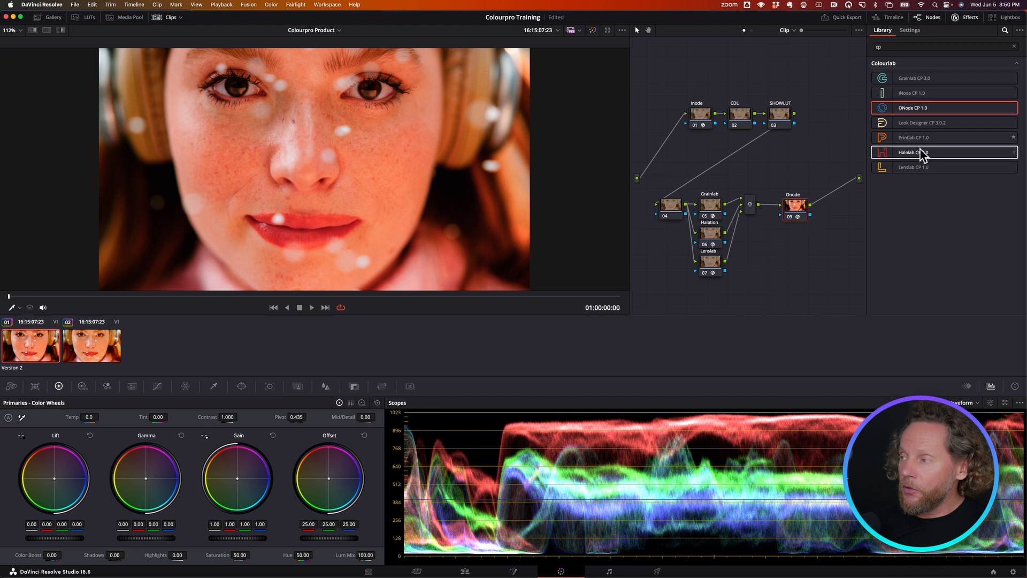
left_click_drag(919, 139, 782, 124)
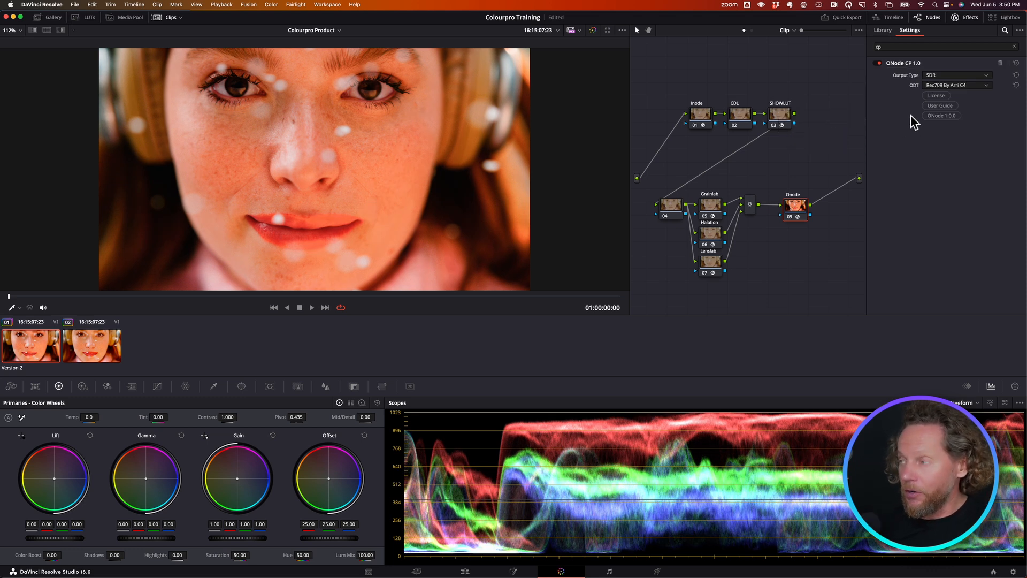
left_click(785, 115)
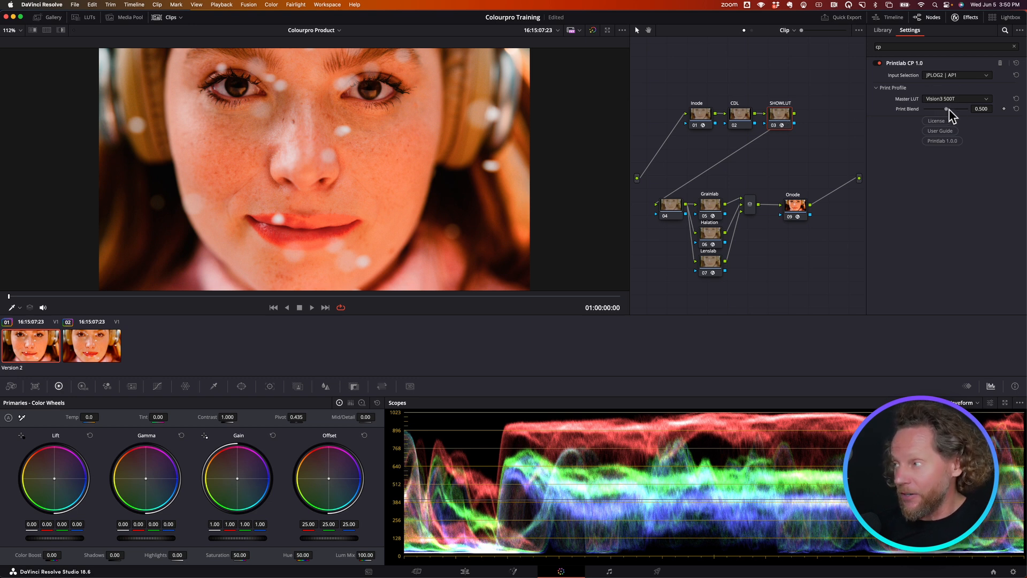
left_click_drag(946, 107, 963, 112)
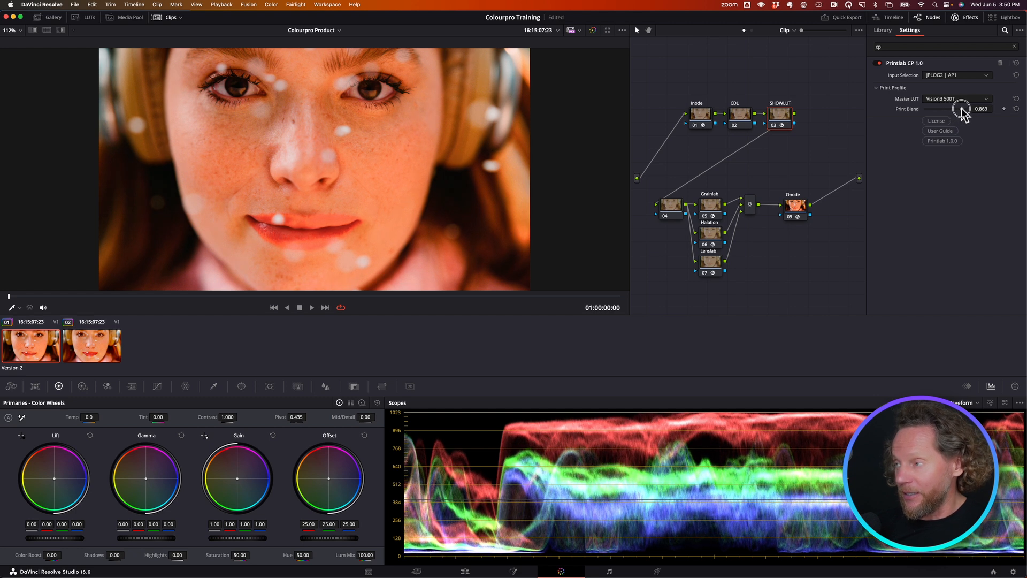
left_click(774, 126)
left_click(774, 126)
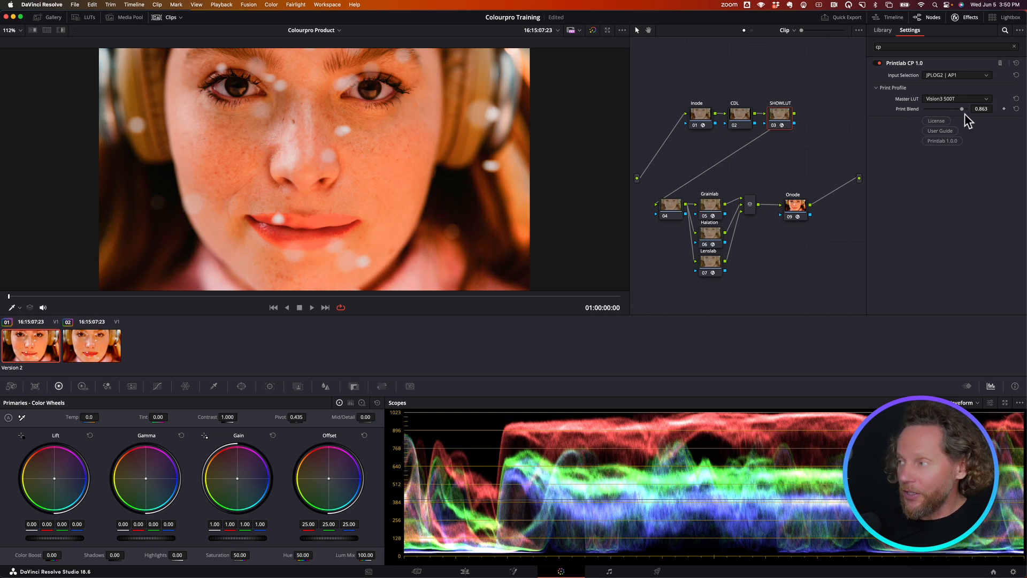
- Reduce the SHOWLUT node's Print Blend to 0.725, preview the clip in playback, and lower the blend further to 0.569
left_click_drag(961, 108, 956, 110)
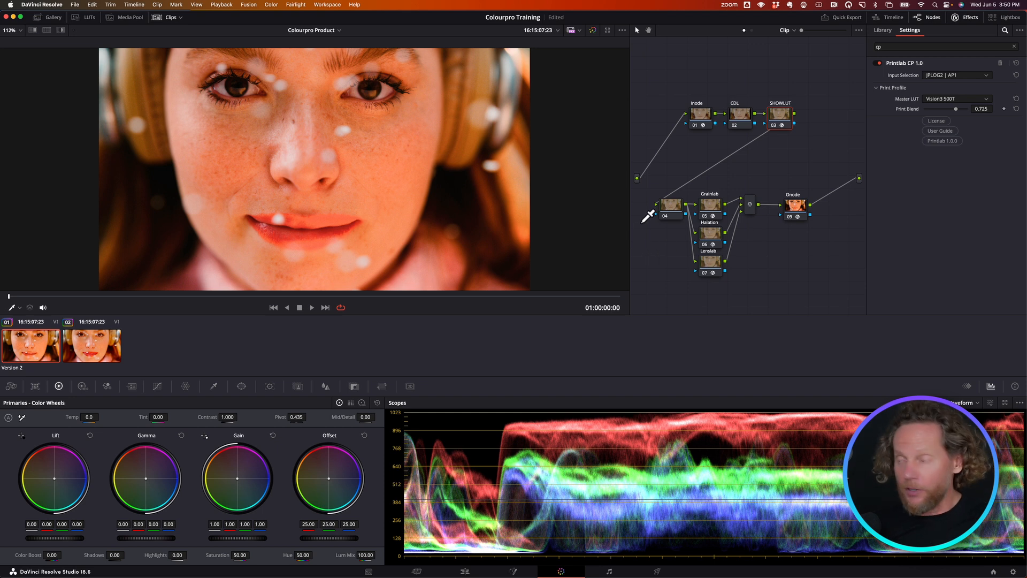
key("space")
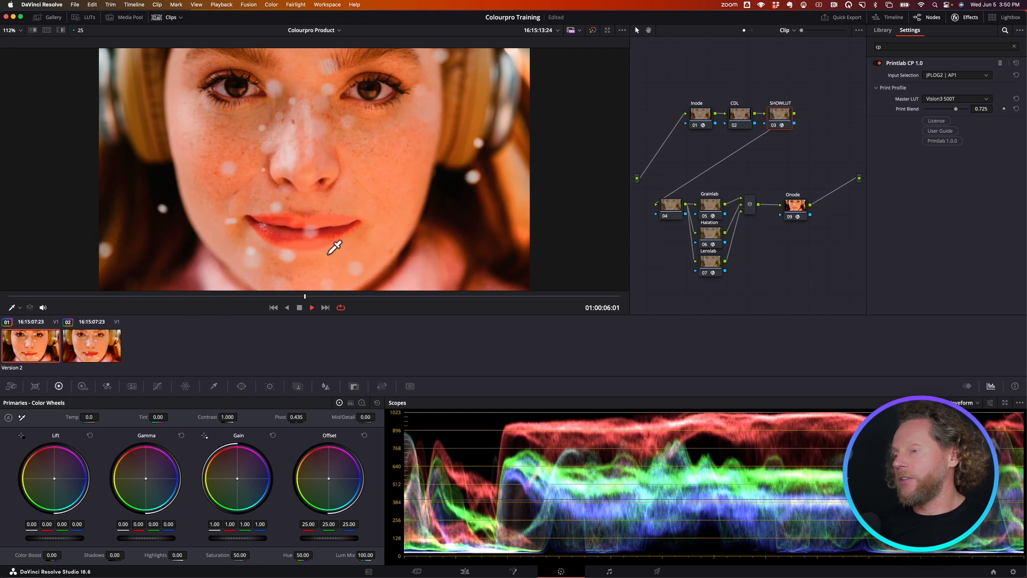
key("space")
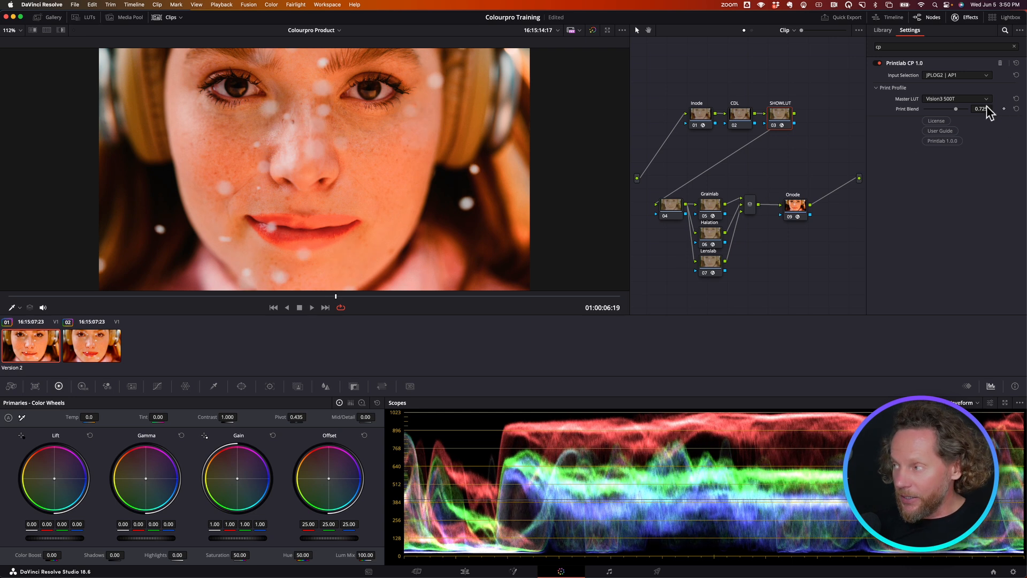
left_click_drag(952, 108, 949, 109)
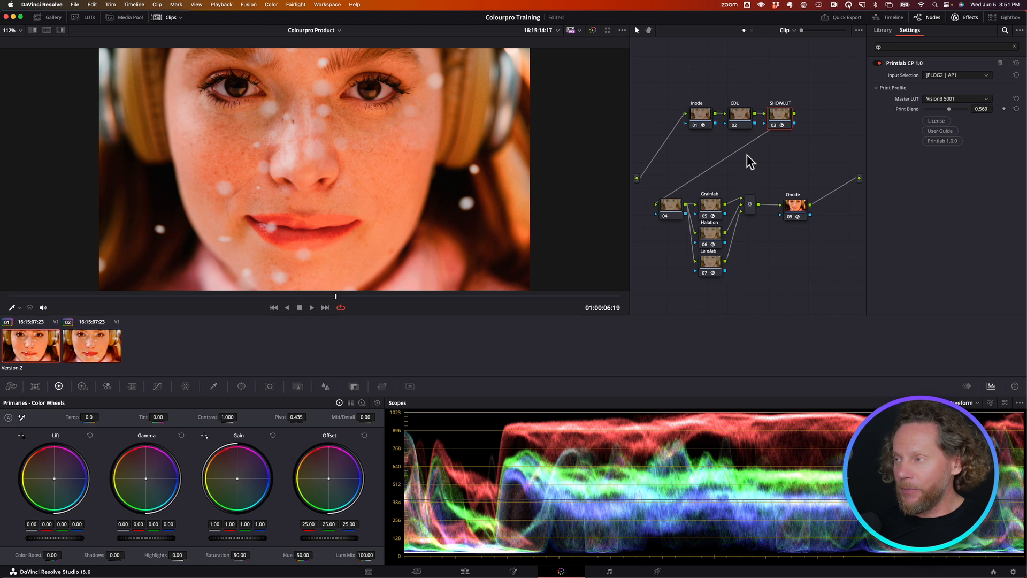
- On the CDL node, raise the master Lift to 0.03 and lower the master Gain to 0.94
left_click(742, 115)
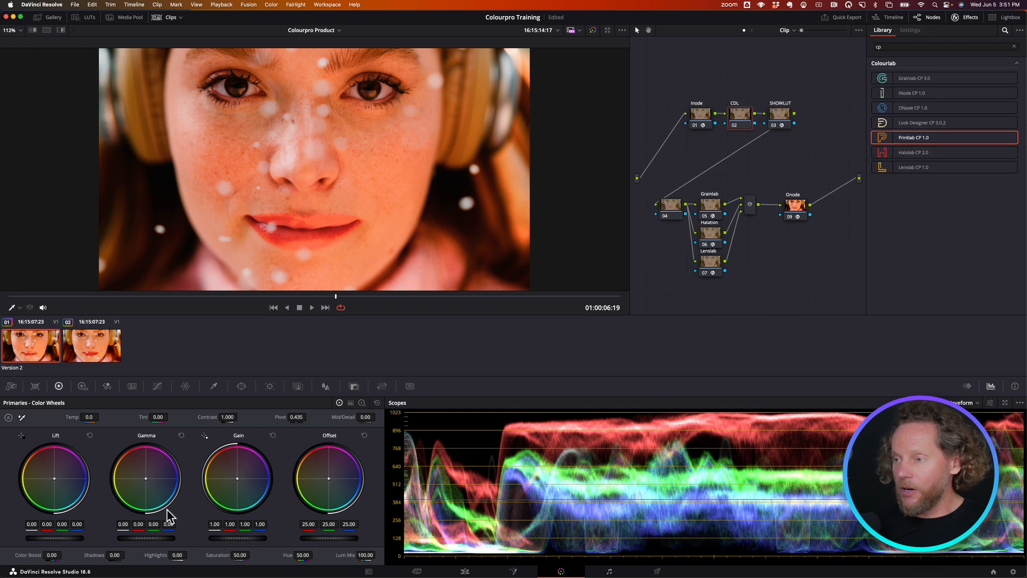
left_click_drag(47, 539, 77, 543)
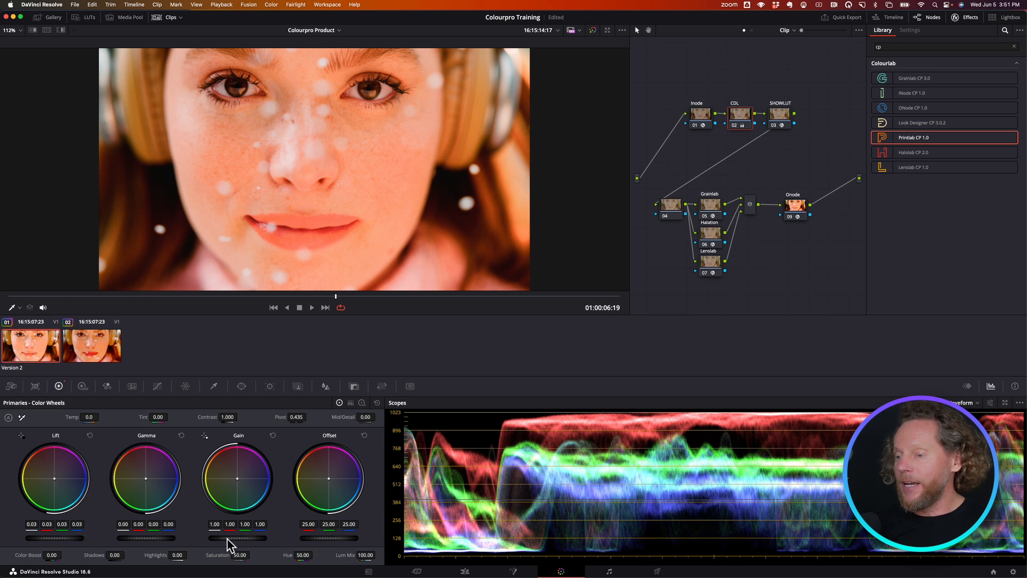
left_click_drag(248, 545, 231, 538)
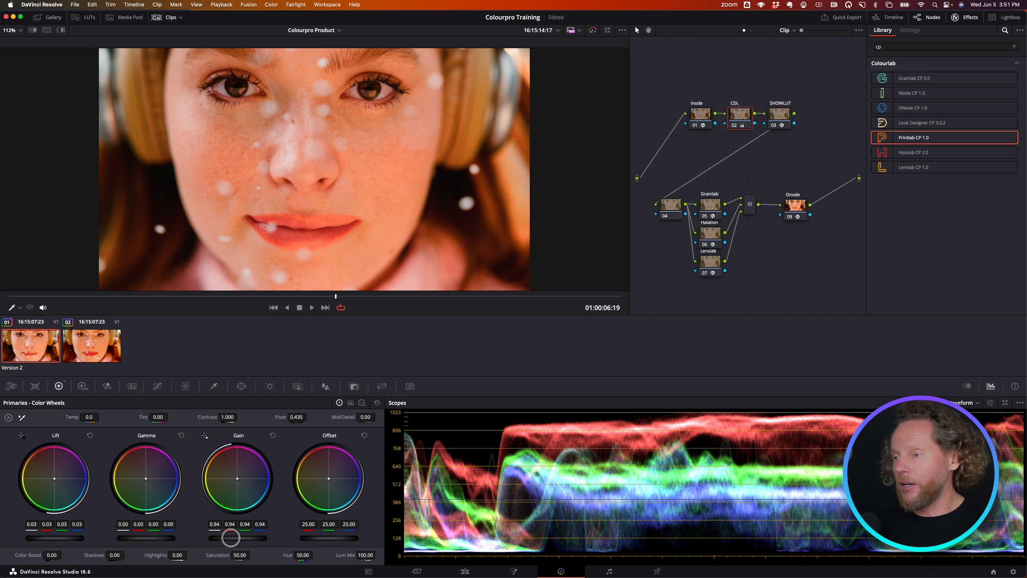
left_click_drag(153, 540, 144, 537)
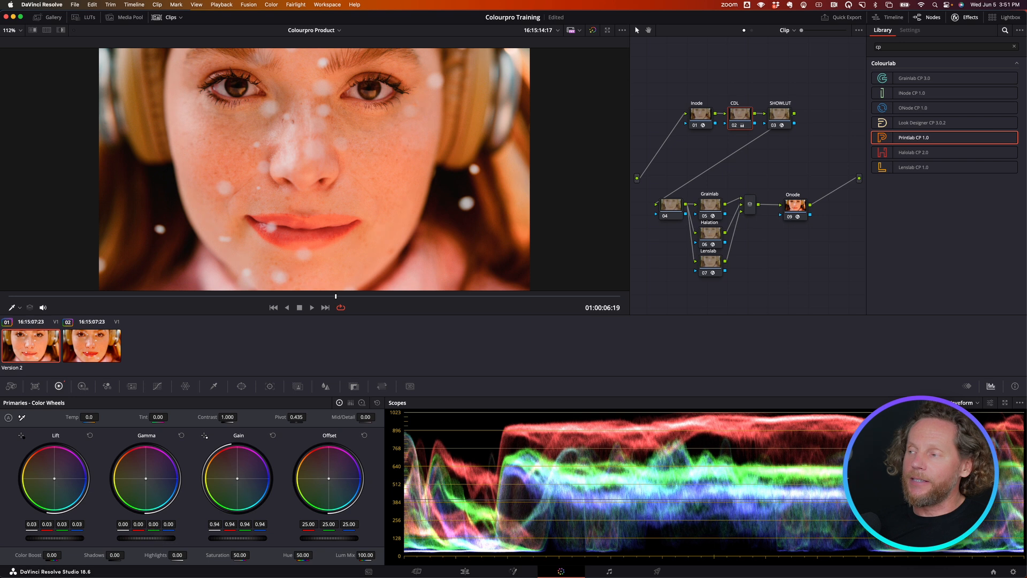
- Set the Grainlab node's grain preset to B299T0
left_click(714, 210)
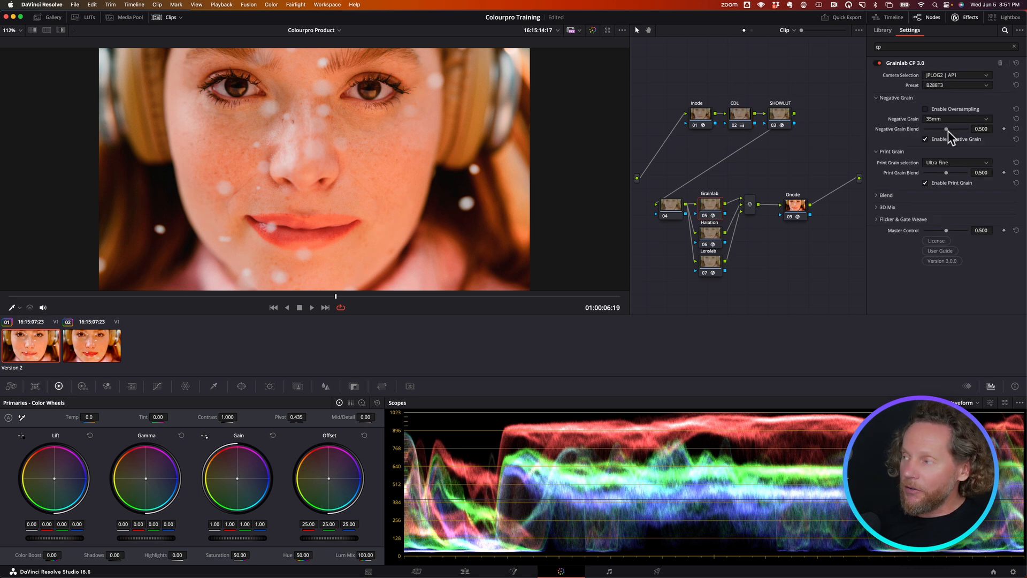
left_click(953, 87)
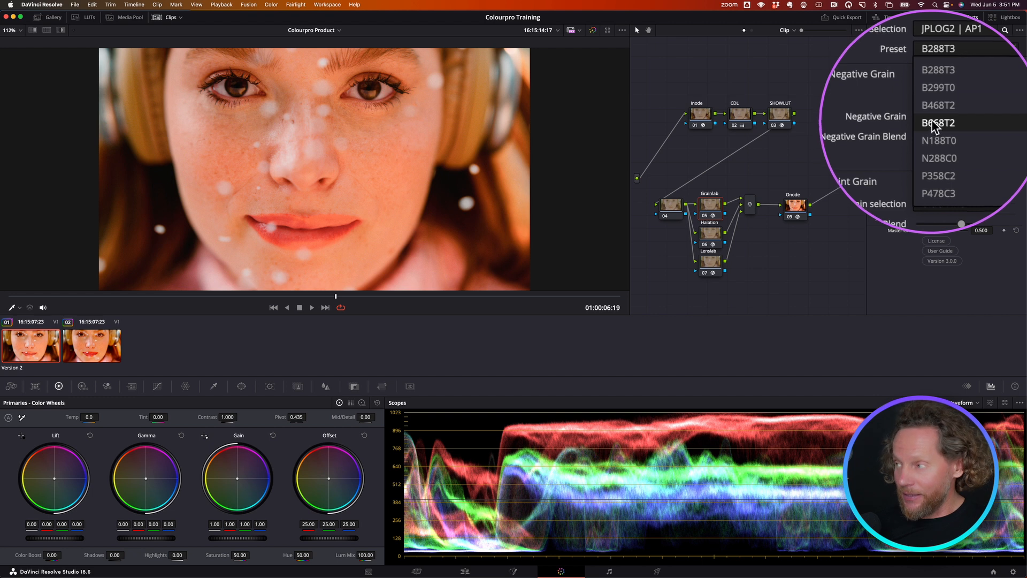
left_click(934, 107)
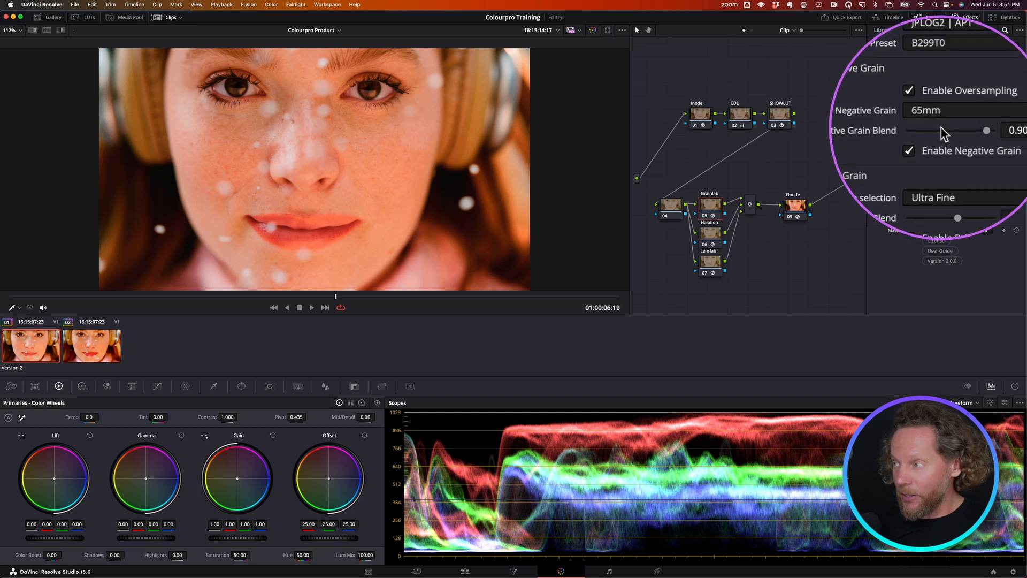
- Examine the grain close up on the skin around the nose with the Grainlab node off and on
scroll(297, 154, "up", 4)
scroll(300, 148, "up", 4)
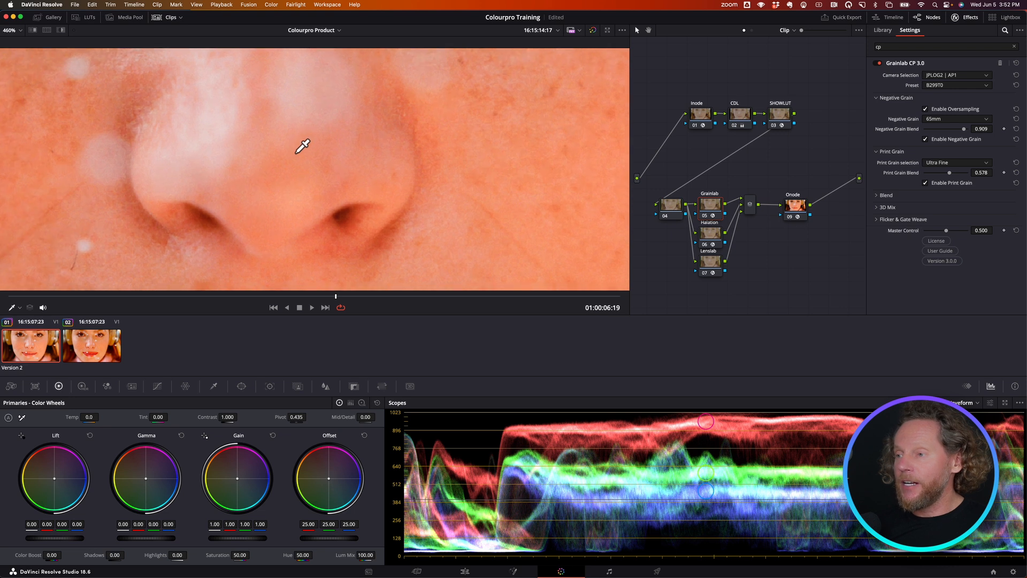
left_click(705, 216)
left_click(705, 216)
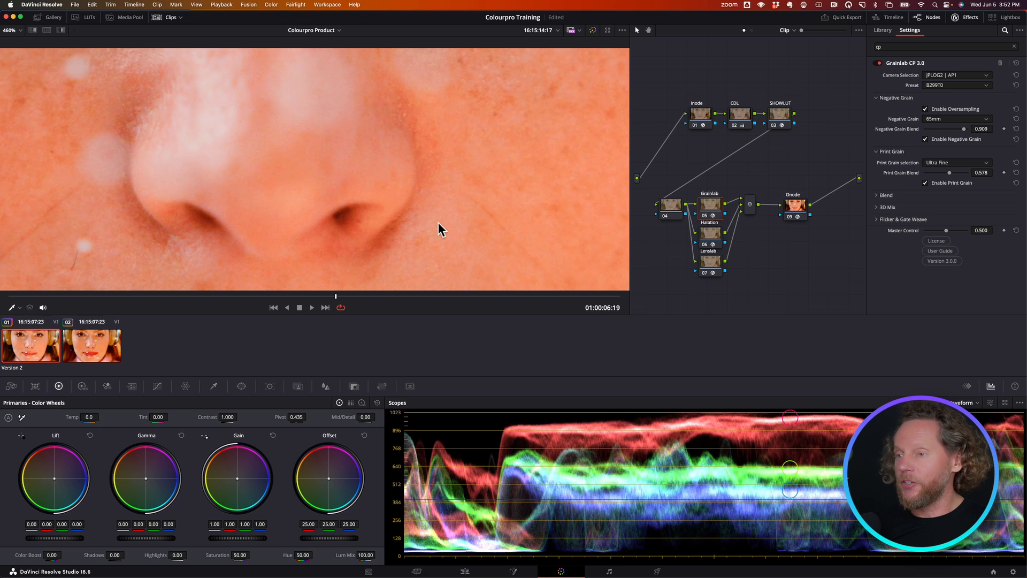
scroll(430, 213, "down", 1)
scroll(430, 212, "down", 2)
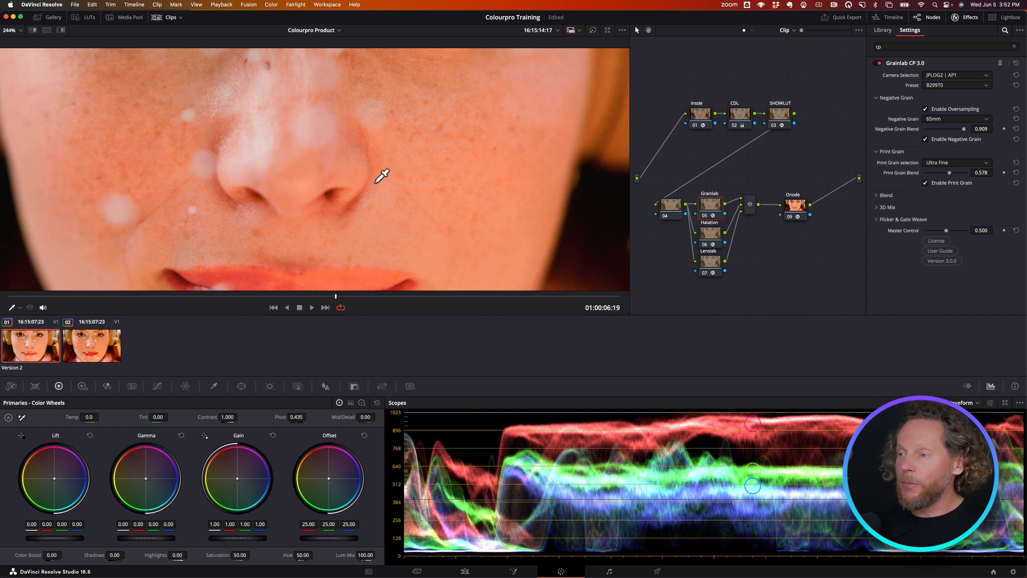
scroll(383, 176, "down", 5)
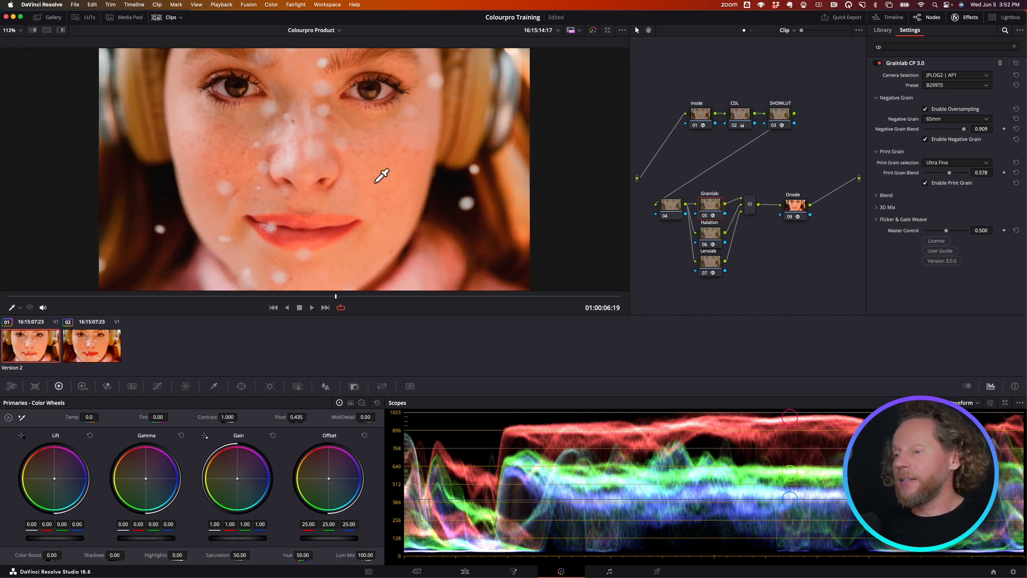
scroll(382, 175, "down", 1)
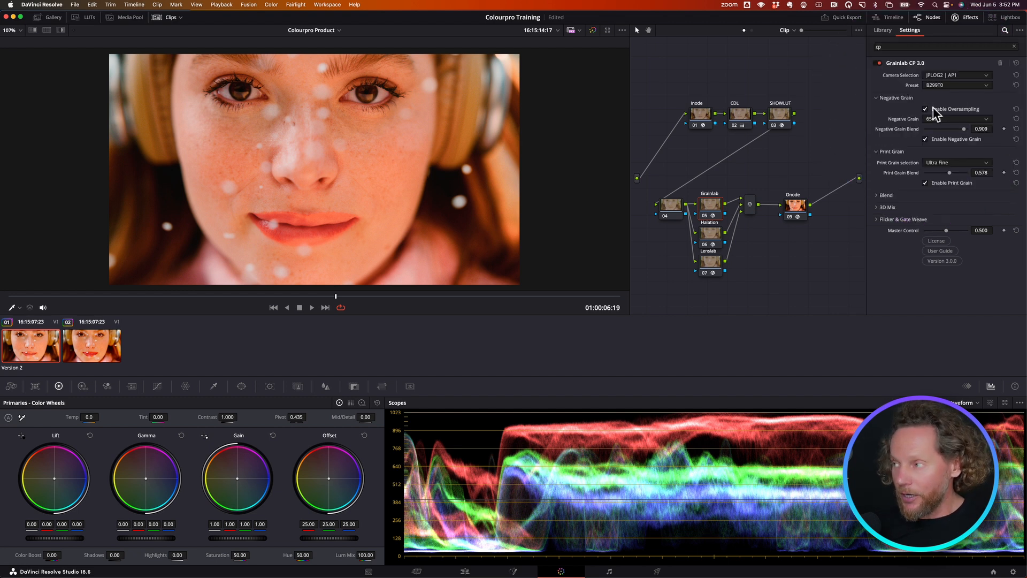
- Switch the Grainlab node's grain preset to B668T2
left_click(940, 85)
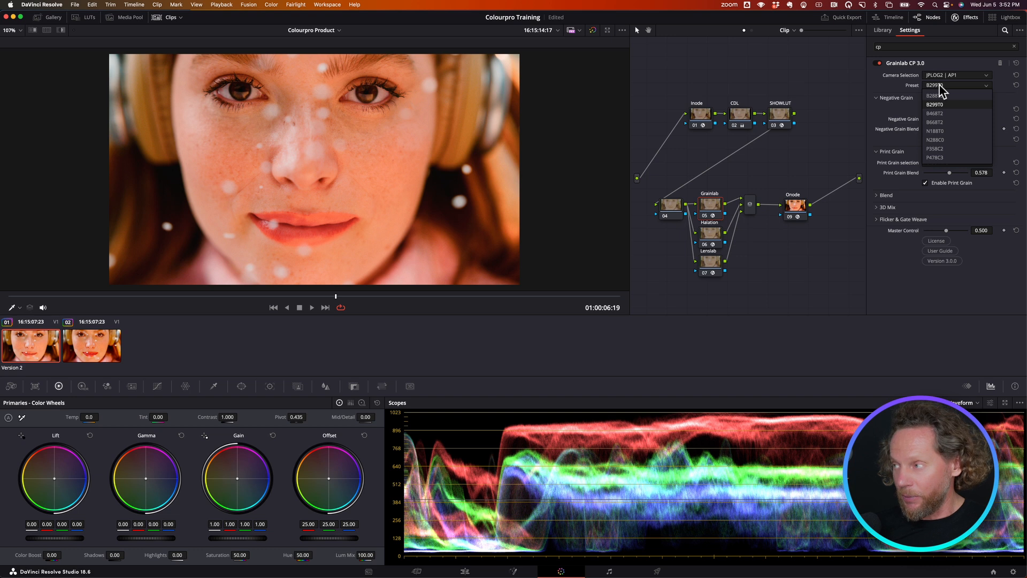
left_click(936, 123)
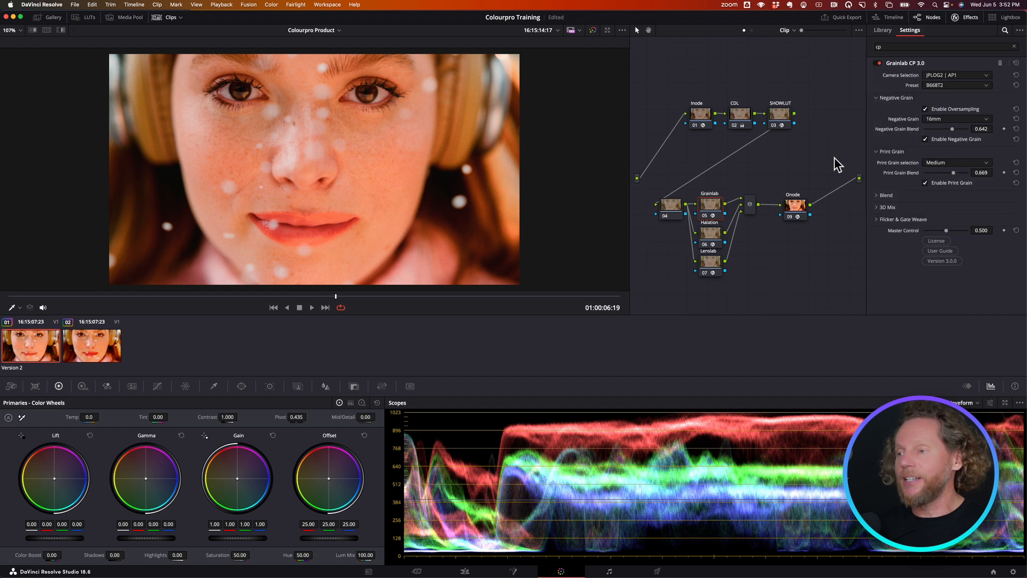
- Play the clip zoomed in on the nose and compare the B668T2 grain with the Grainlab node off and on
scroll(347, 194, "up", 5)
scroll(349, 194, "up", 4)
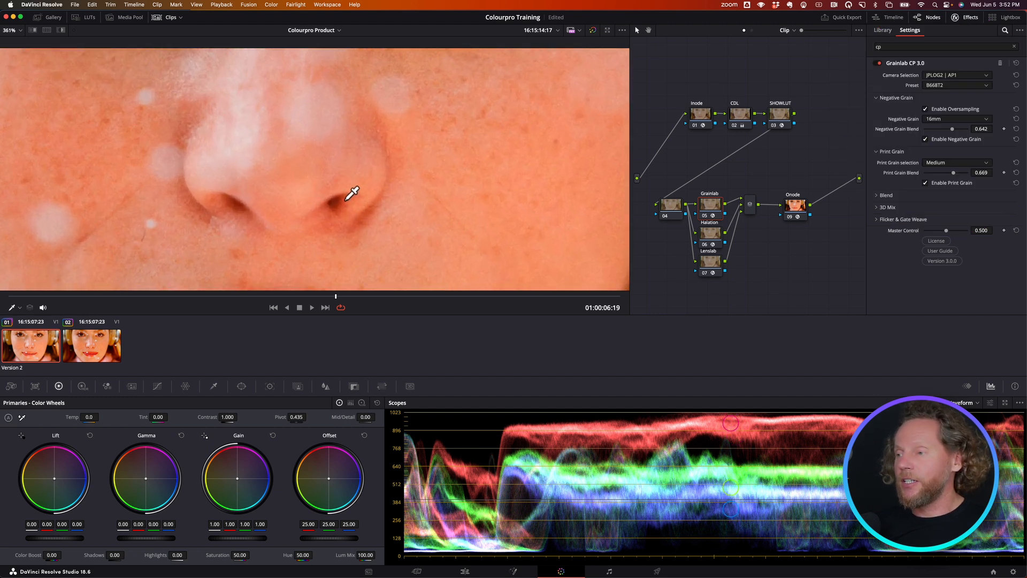
key("space")
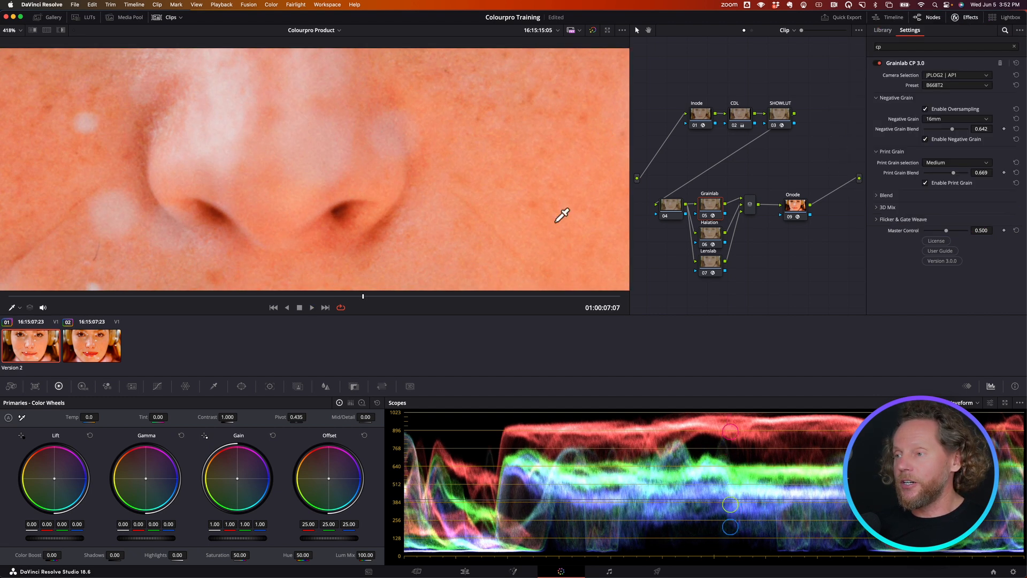
left_click(705, 215)
left_click(705, 216)
left_click(705, 216)
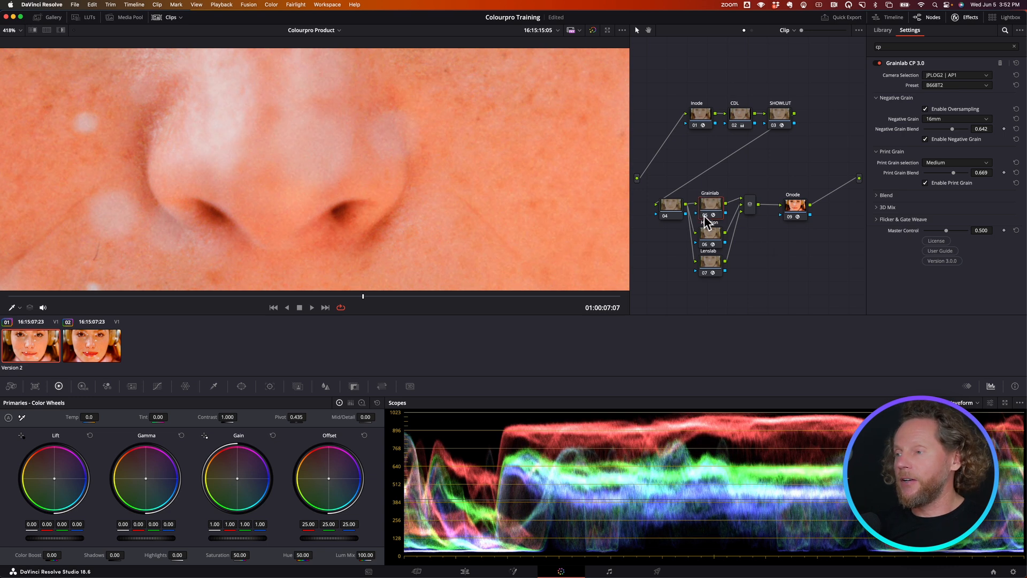
left_click(705, 216)
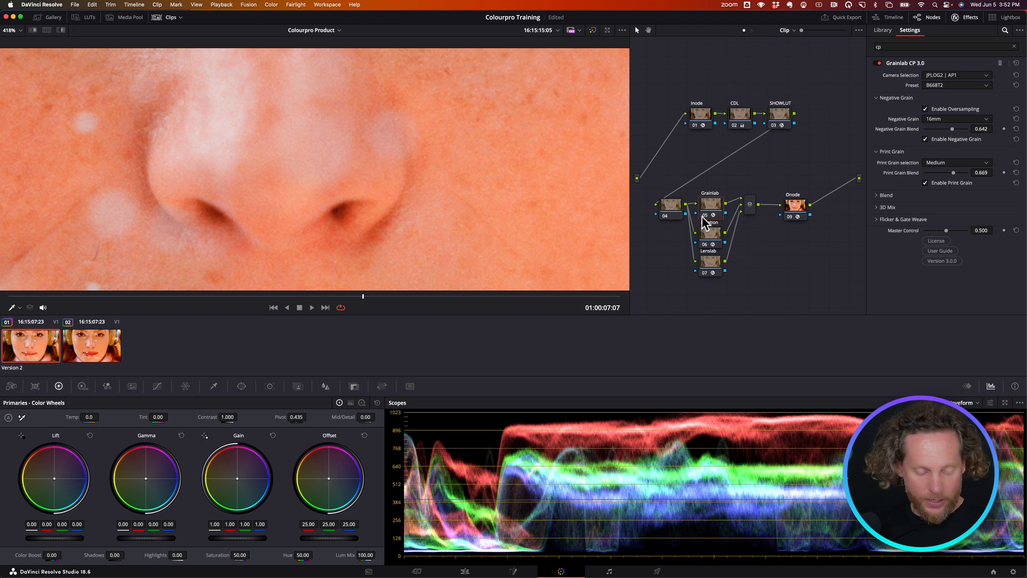
key("shift+z")
- Set the Halation node's preset to H677B and compare the image with the node off and on
left_click(708, 242)
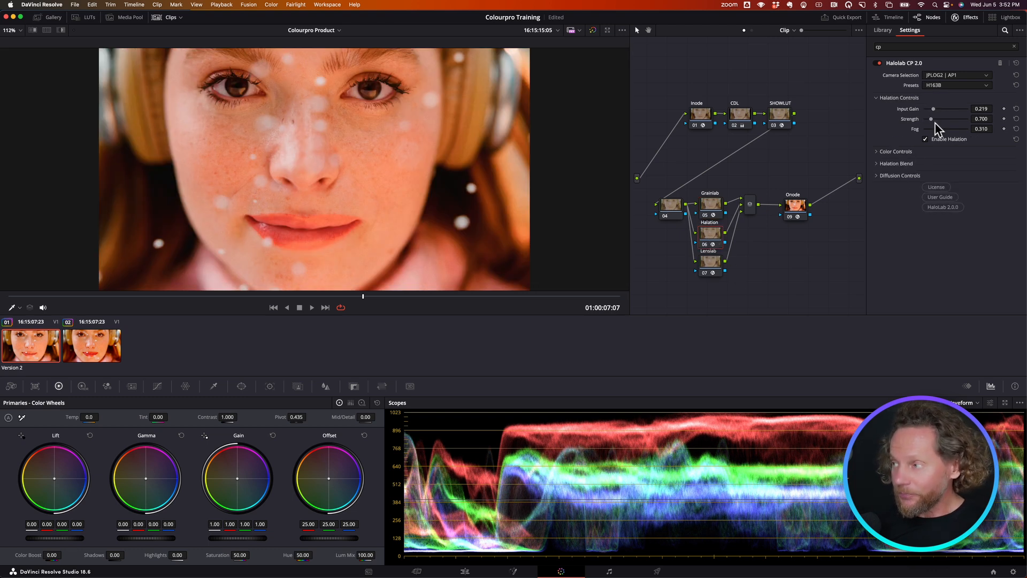
left_click(944, 86)
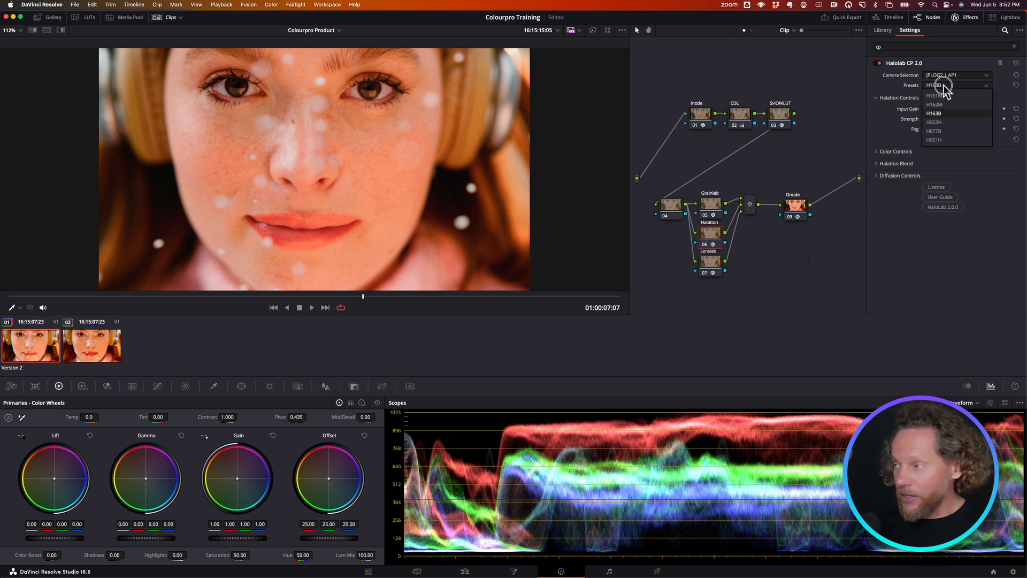
left_click(943, 137)
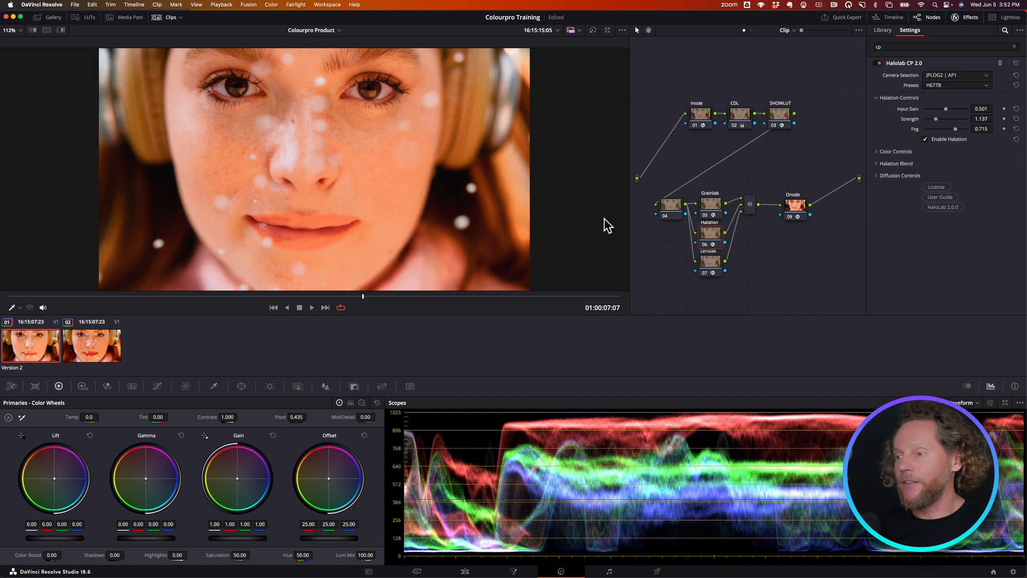
key("ctrl+alt+z")
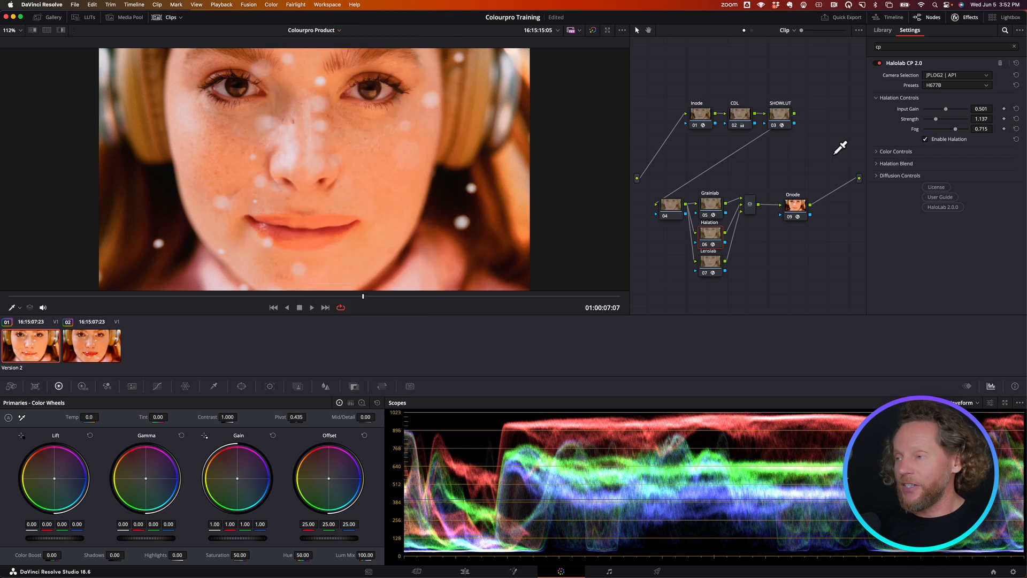
left_click(705, 245)
left_click(705, 245)
left_click(706, 244)
left_click(705, 245)
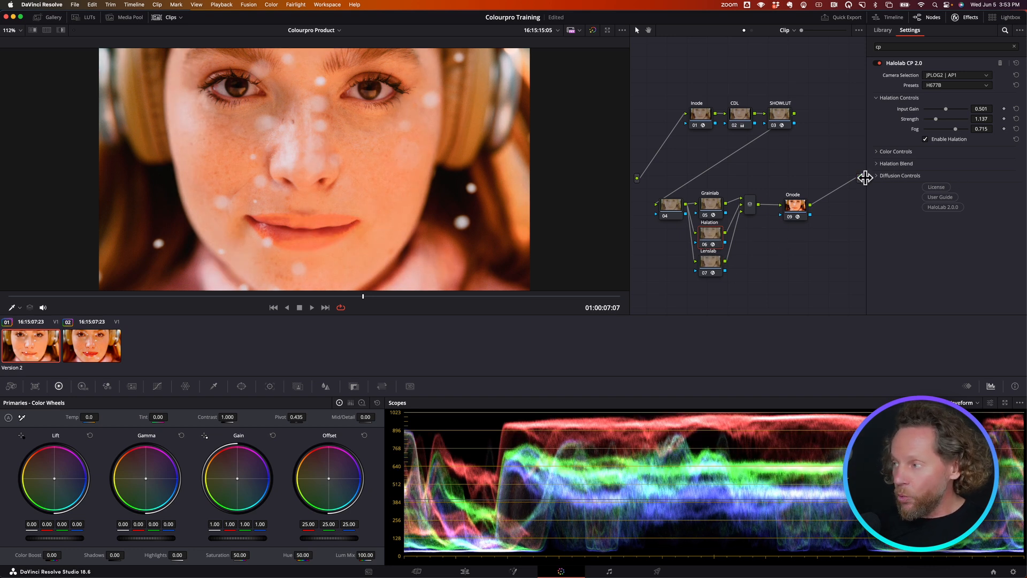
- Set the Halation node's Diffusion Size to 0.662, checking the image with diffusion disabled and enabled
left_click(878, 152)
left_click(878, 196)
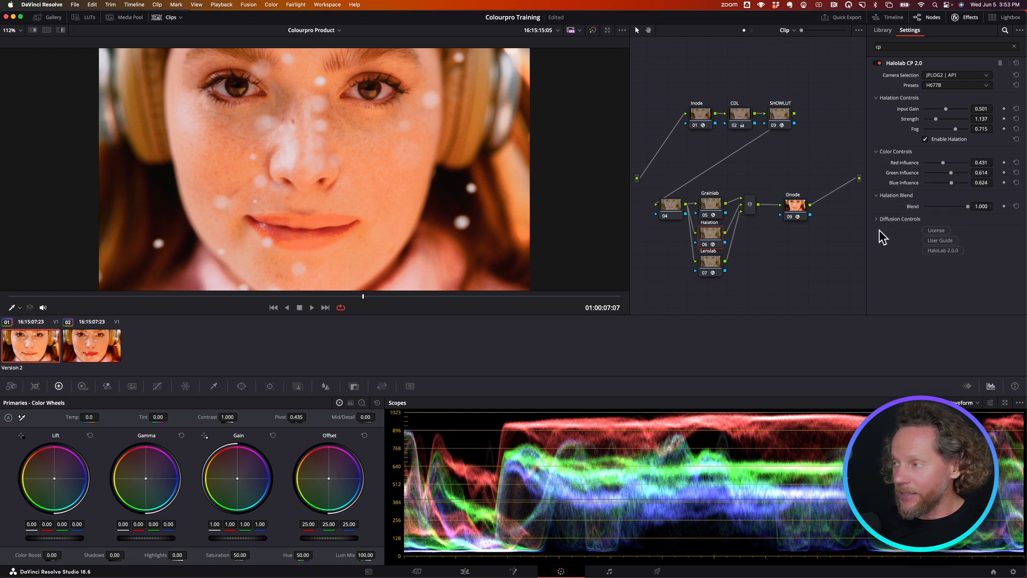
left_click(877, 219)
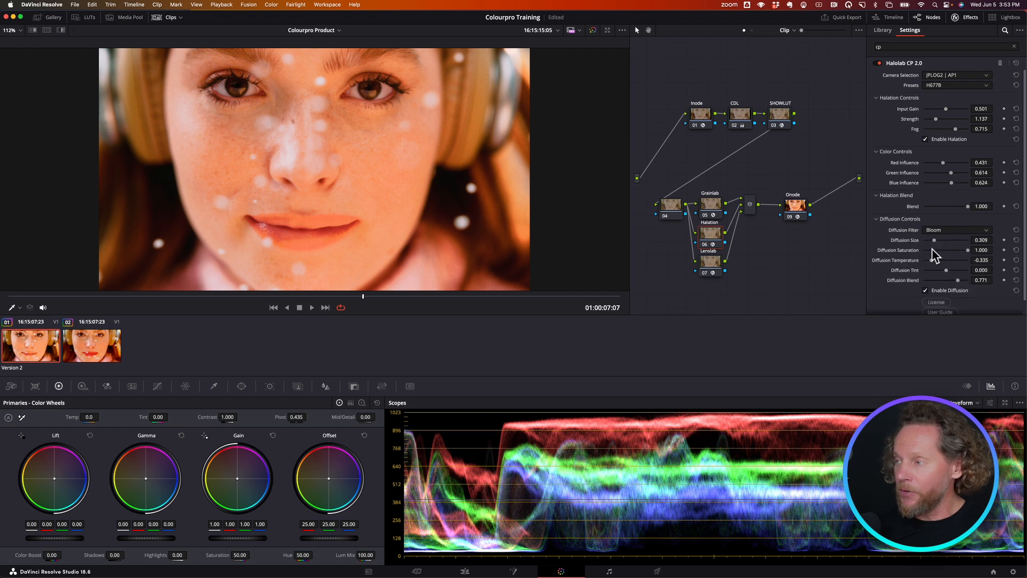
left_click(925, 291)
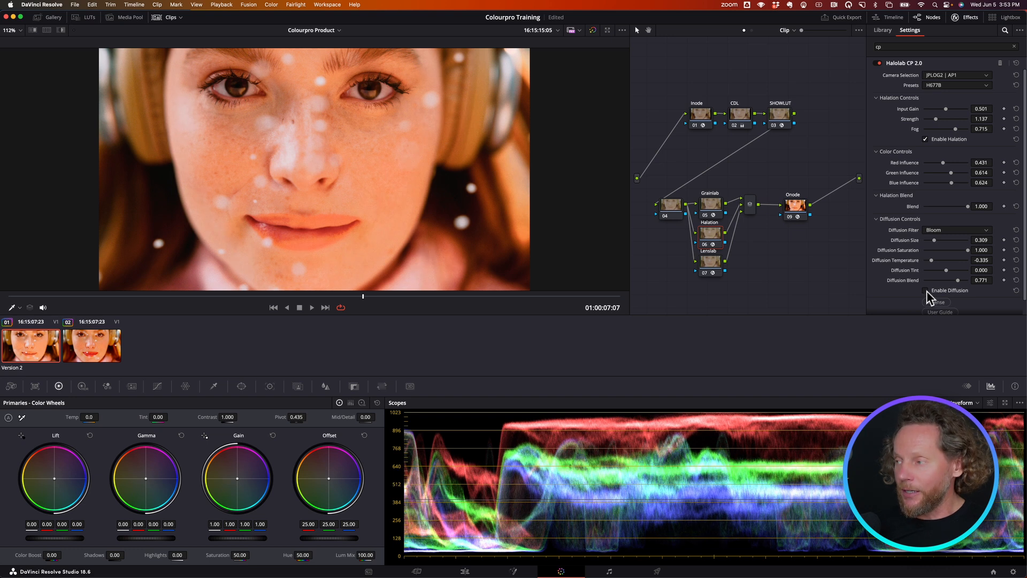
left_click(925, 291)
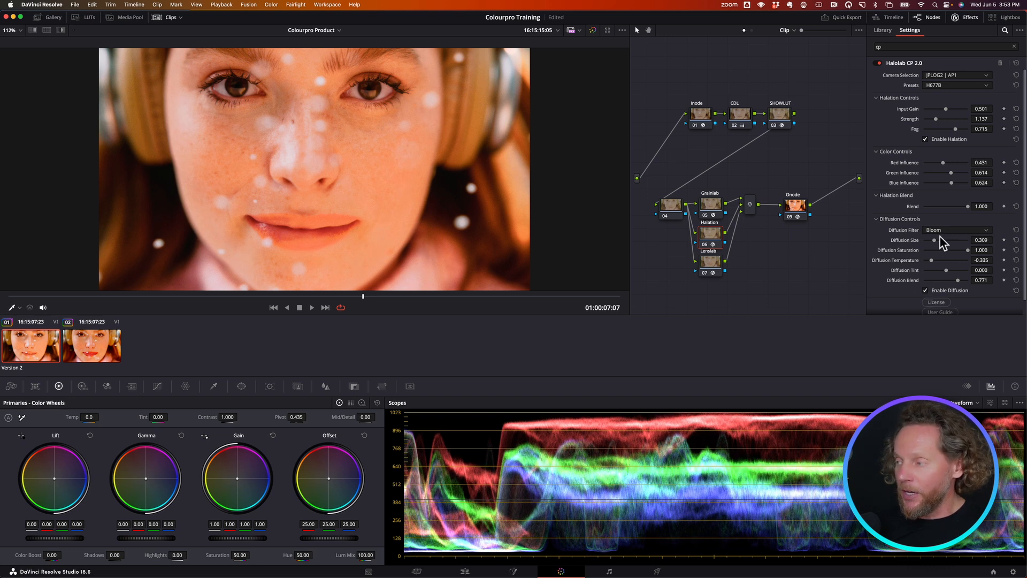
left_click_drag(935, 240, 952, 240)
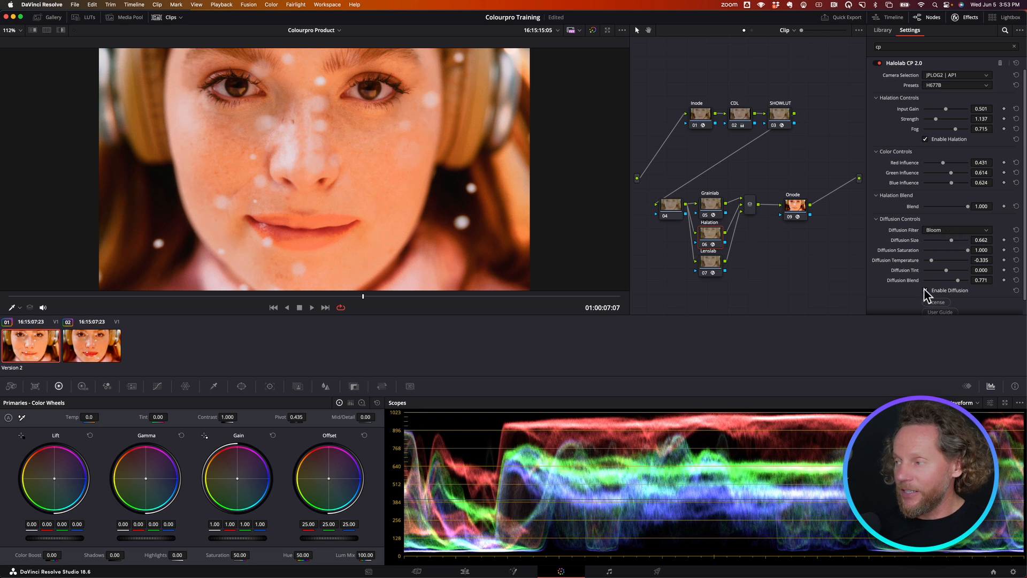
left_click(925, 290)
left_click(925, 290)
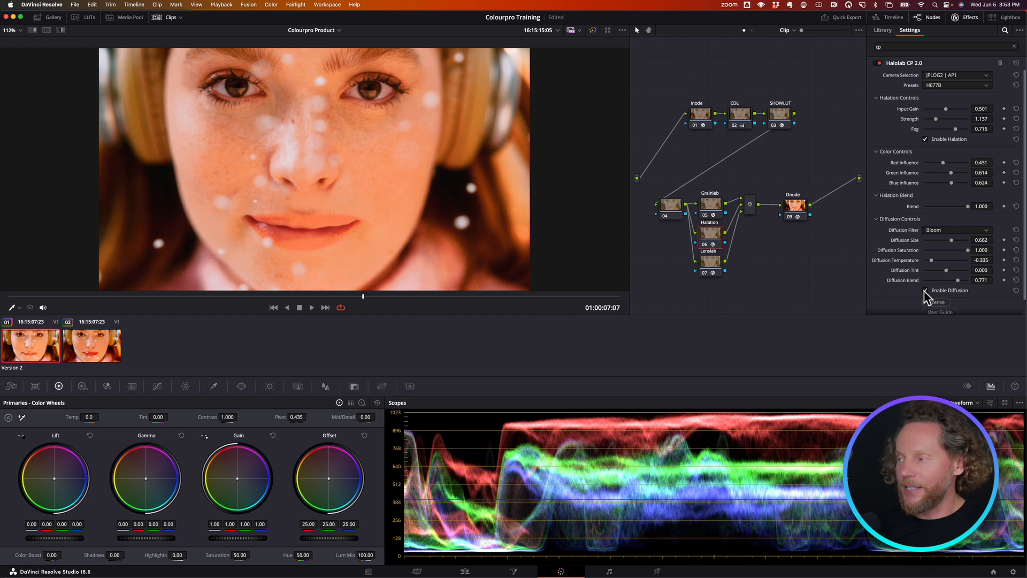
- Set the Lenslab node's lens preset to V426C
left_click(709, 266)
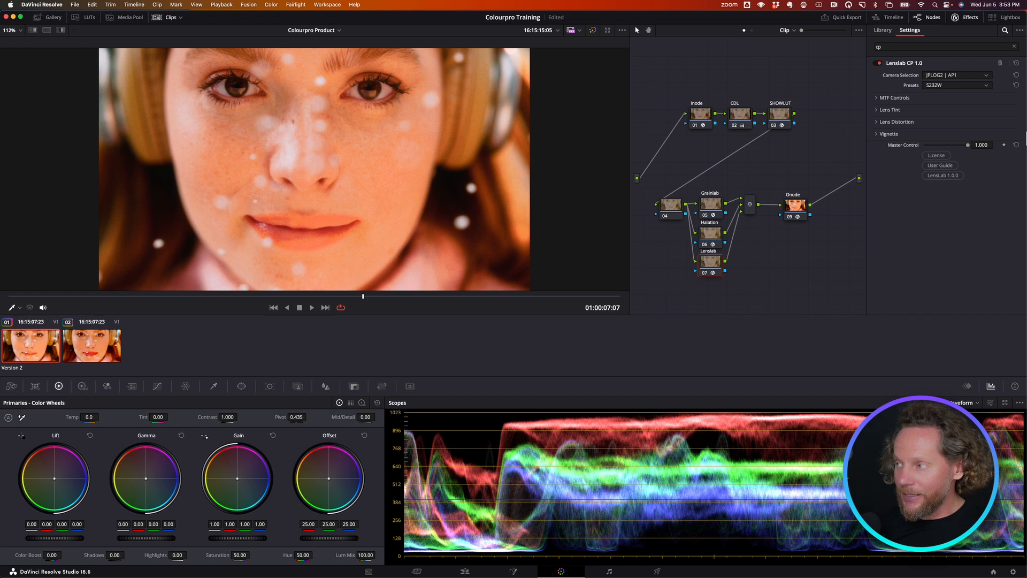
left_click(947, 85)
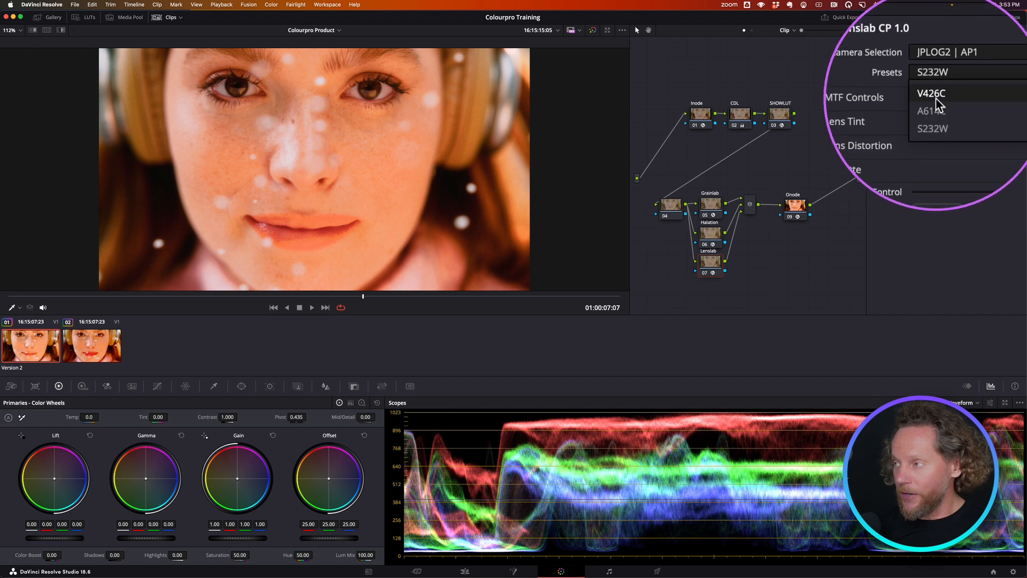
left_click(936, 95)
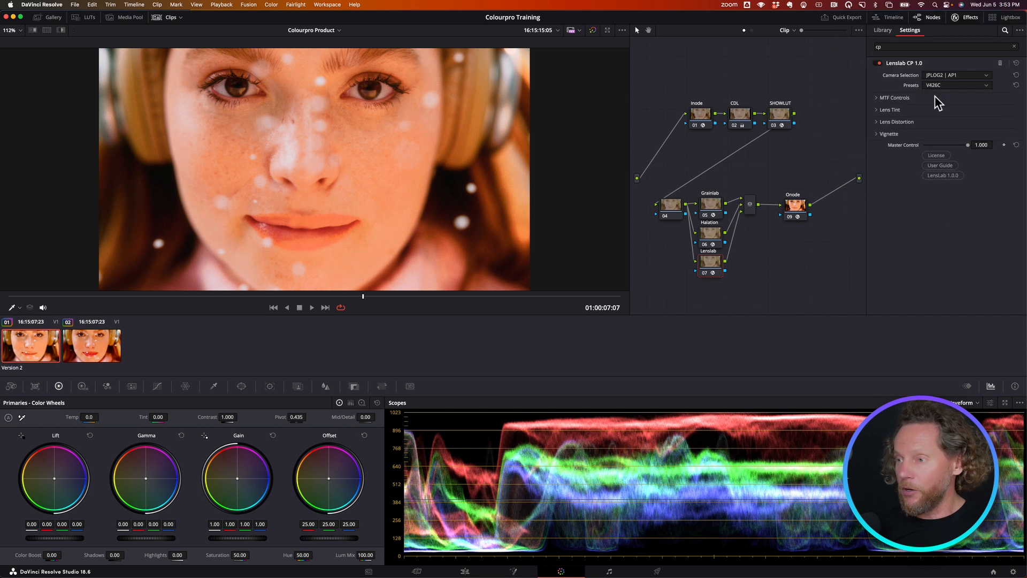
- Enable MTF on the Lenslab node and set 120 lpm to -0.615 and 90 lpm to -0.358
left_click(879, 99)
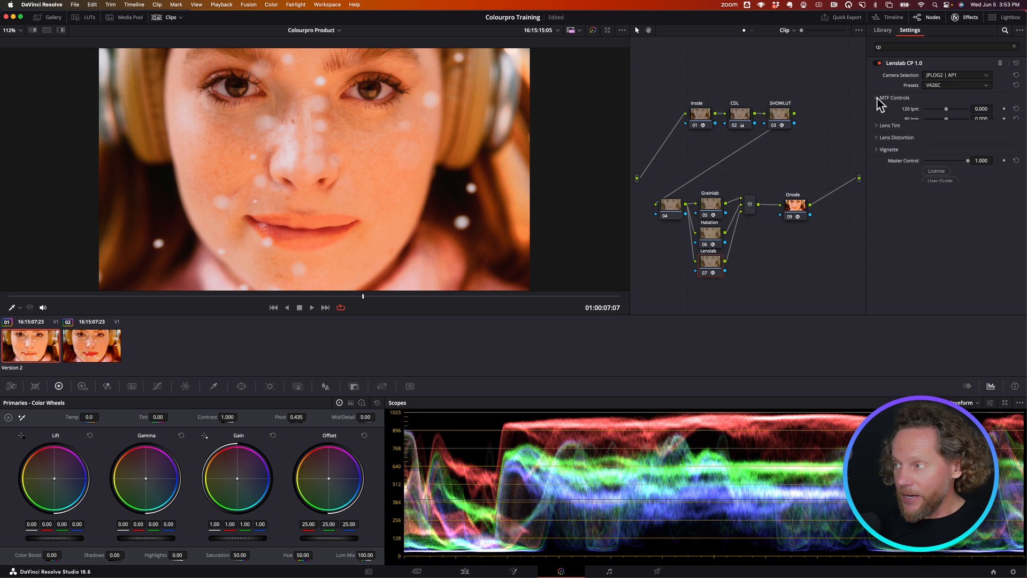
left_click(924, 138)
mouse_move(947, 109)
left_mouse_down()
mouse_move(931, 109)
mouse_move(938, 120)
left_mouse_up()
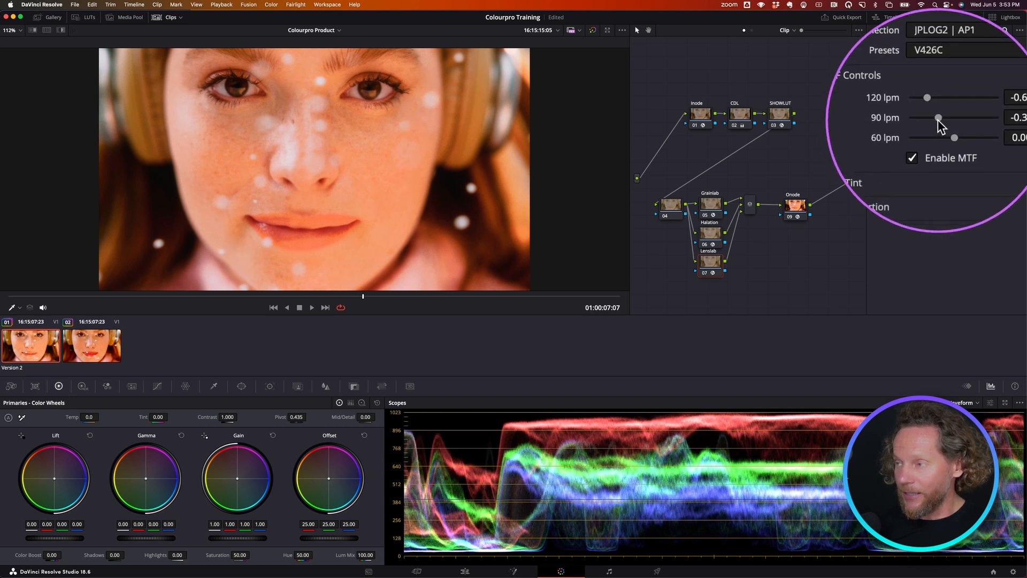
- Enable the Warm lens tint on the Lenslab node, comparing the image with the tint off and on
left_click(876, 151)
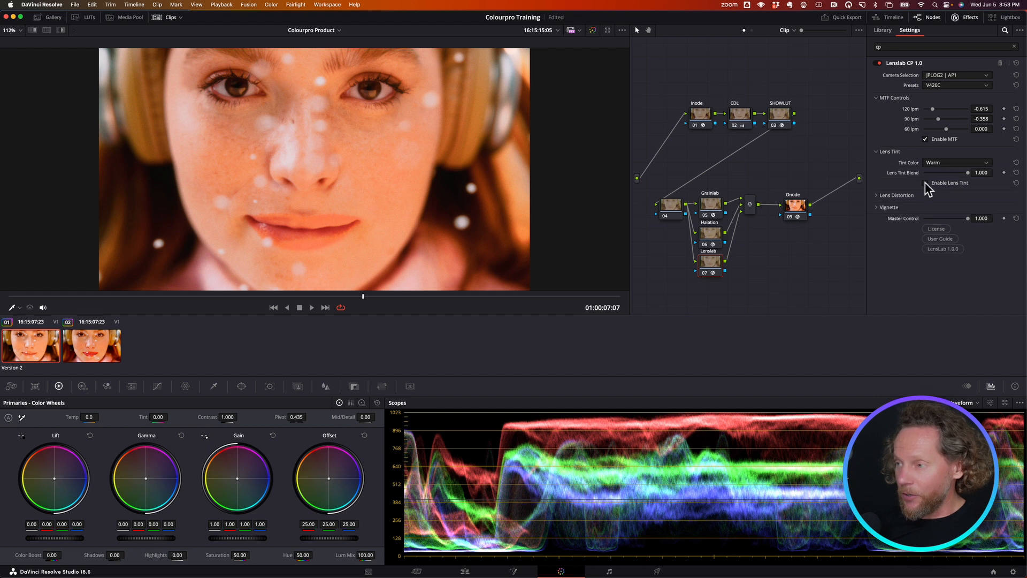
left_click(926, 183)
left_click(926, 183)
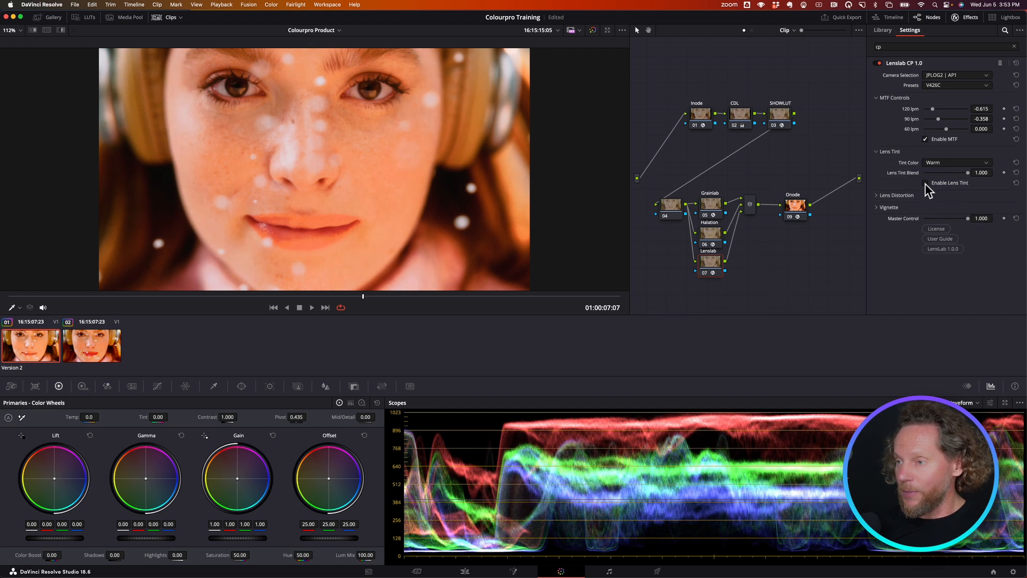
left_click(925, 183)
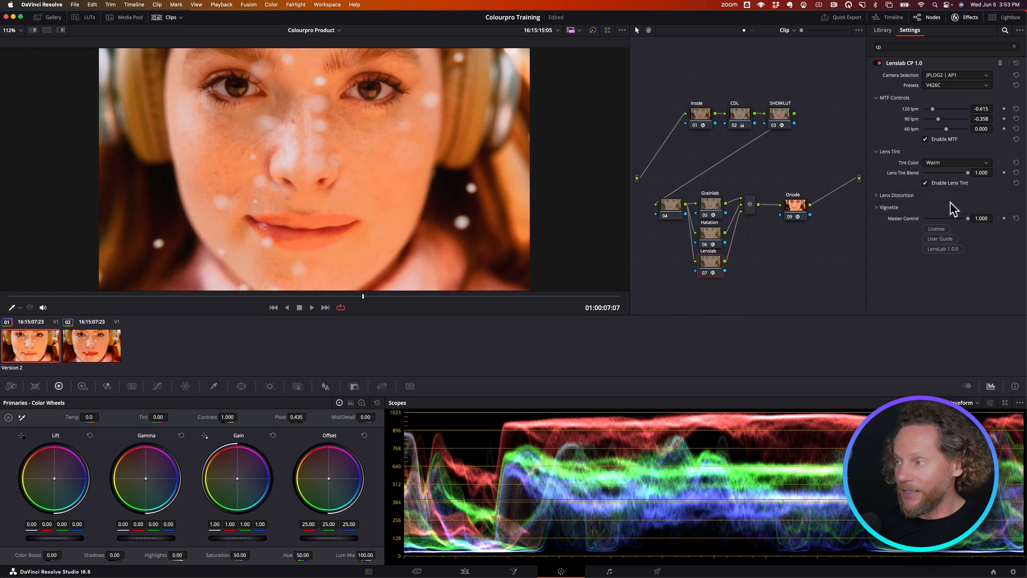
- Set the Lenslab node's Lens Distortion Blend to 0.596 and its Vignette Amount to 0.760
left_click(882, 196)
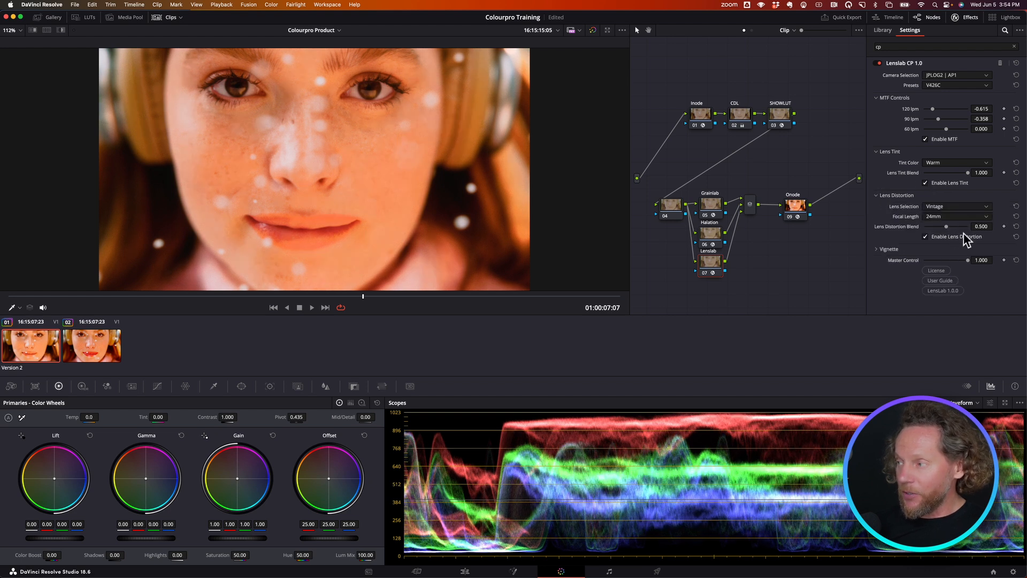
left_click(951, 226)
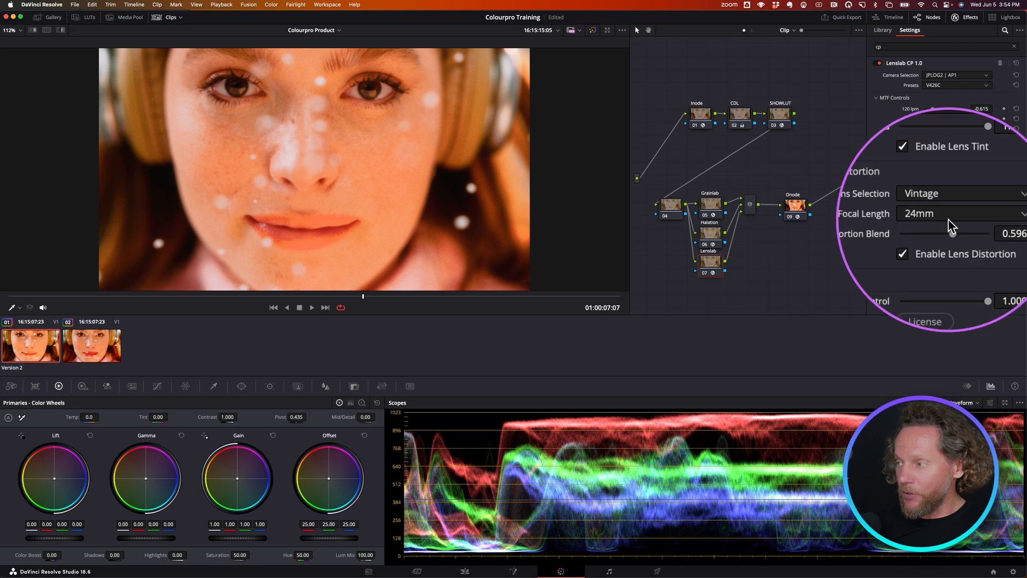
left_click(877, 249)
left_click_drag(925, 260, 962, 264)
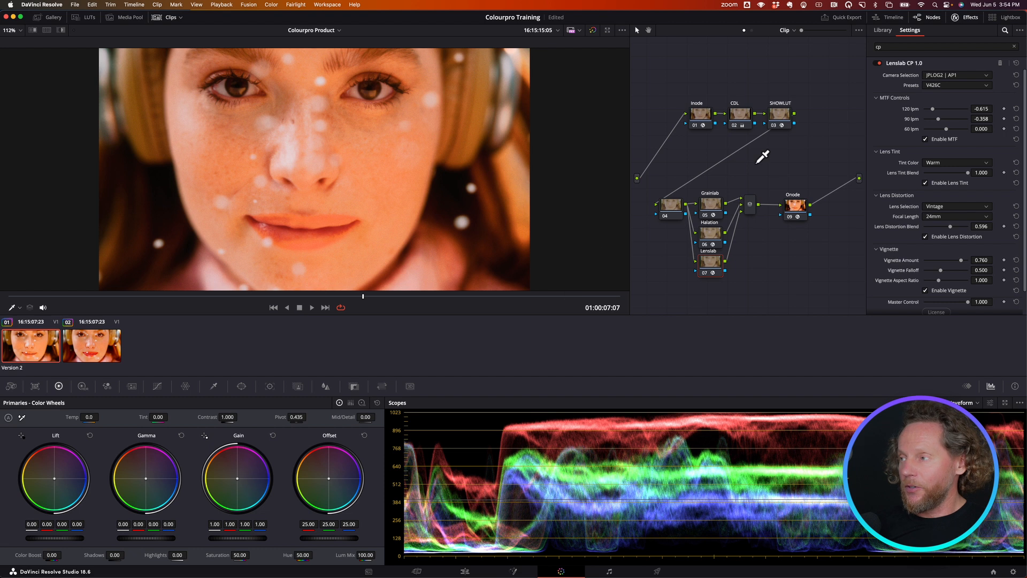
- Try adjusting the master Gamma on the CDL node
left_click(742, 120)
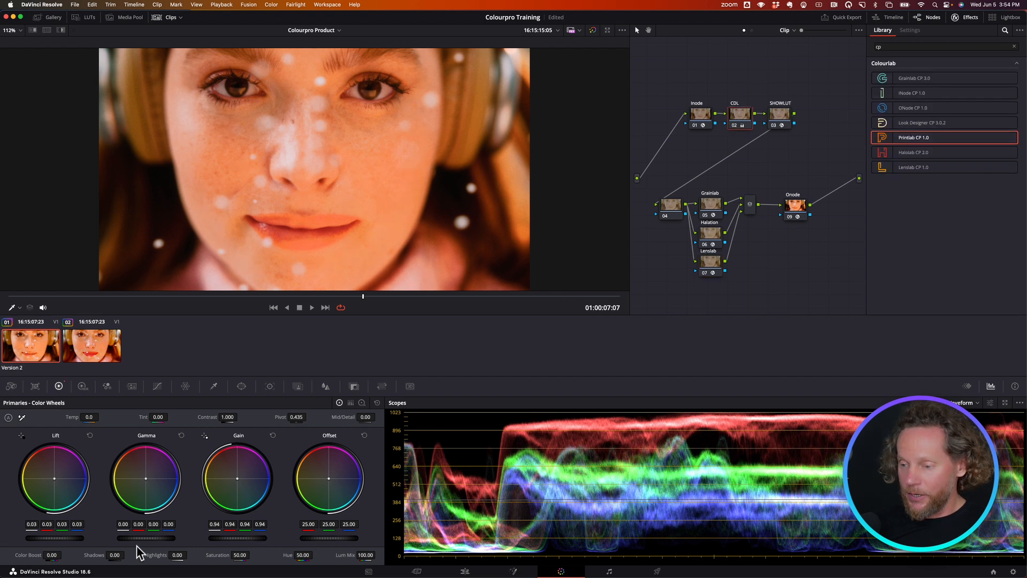
left_click_drag(143, 537, 153, 524)
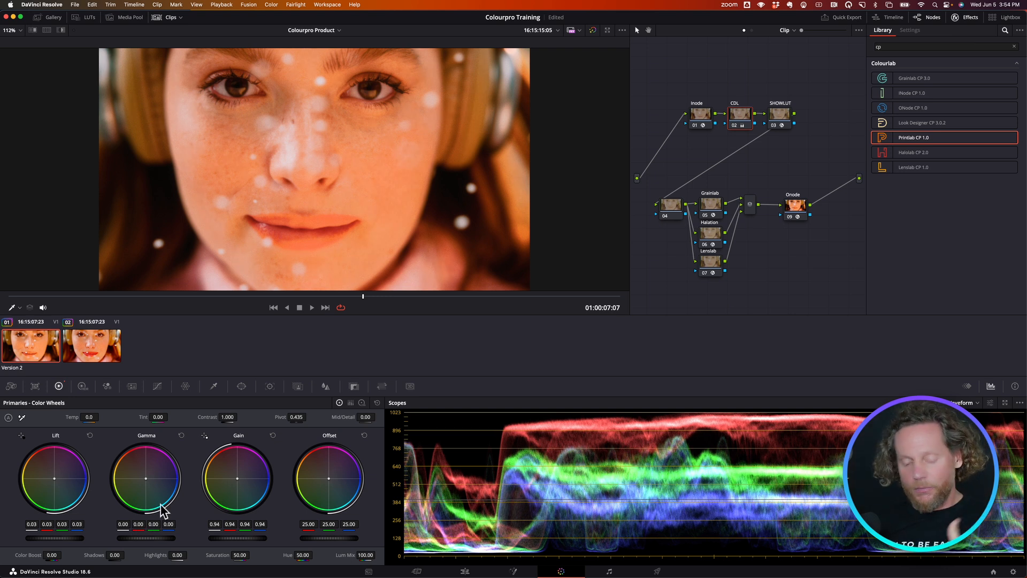
- Compare the first clip's finished look with the second clip's color space transform version, and view the first clip full screen
left_click(107, 347)
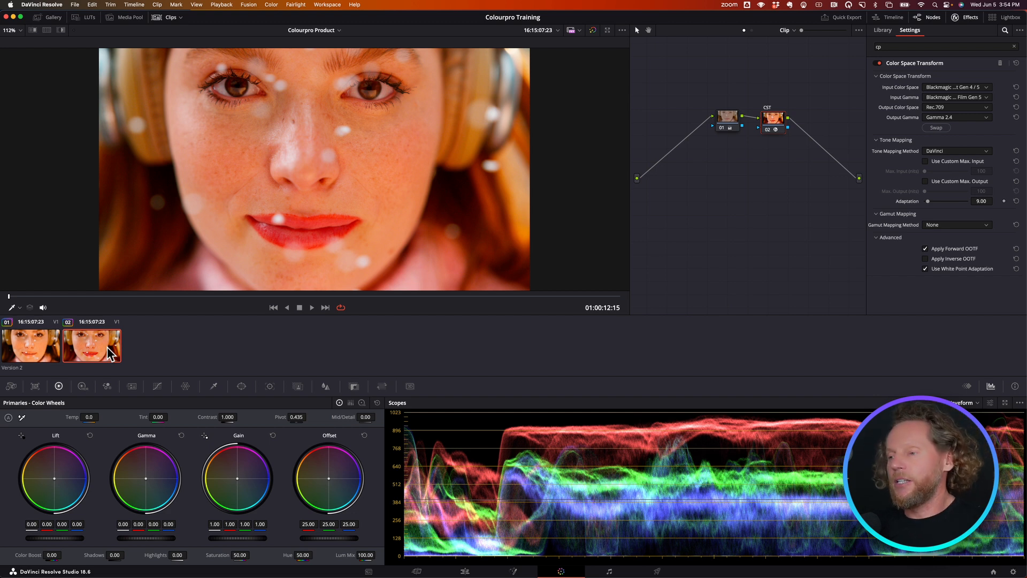
key("Up")
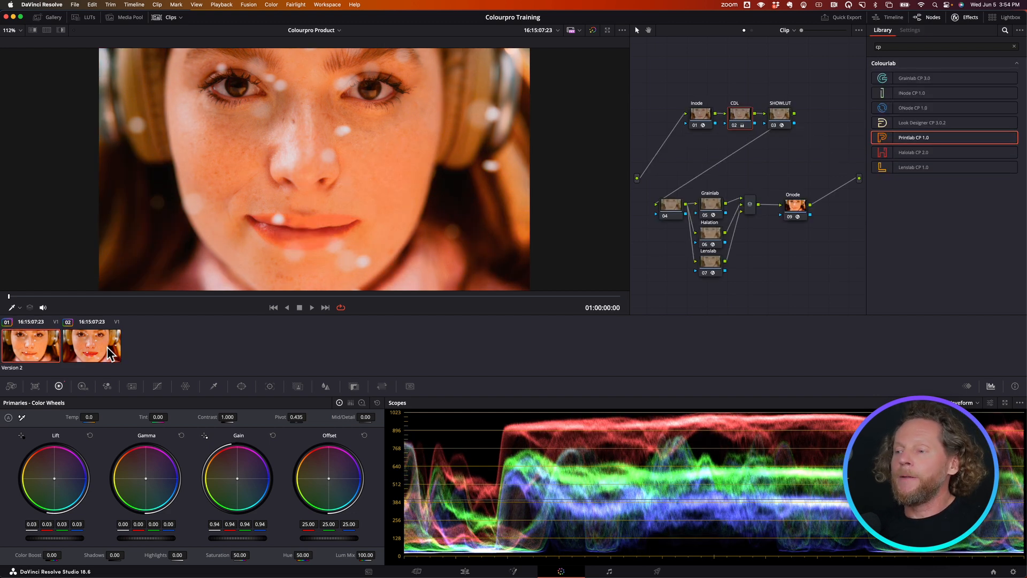
key("Down")
key("Up")
key("Down")
key("Up")
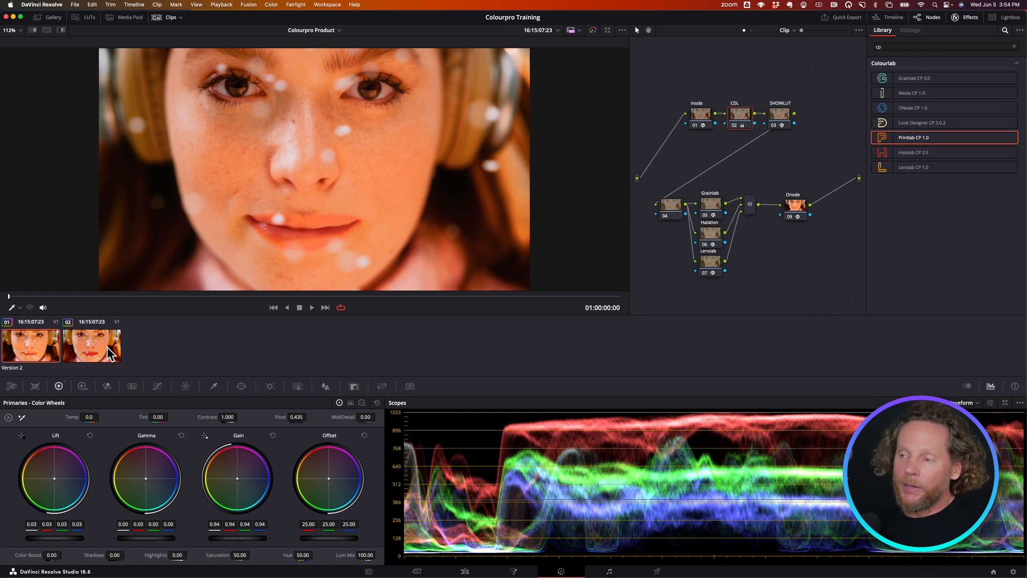
key("super+f")
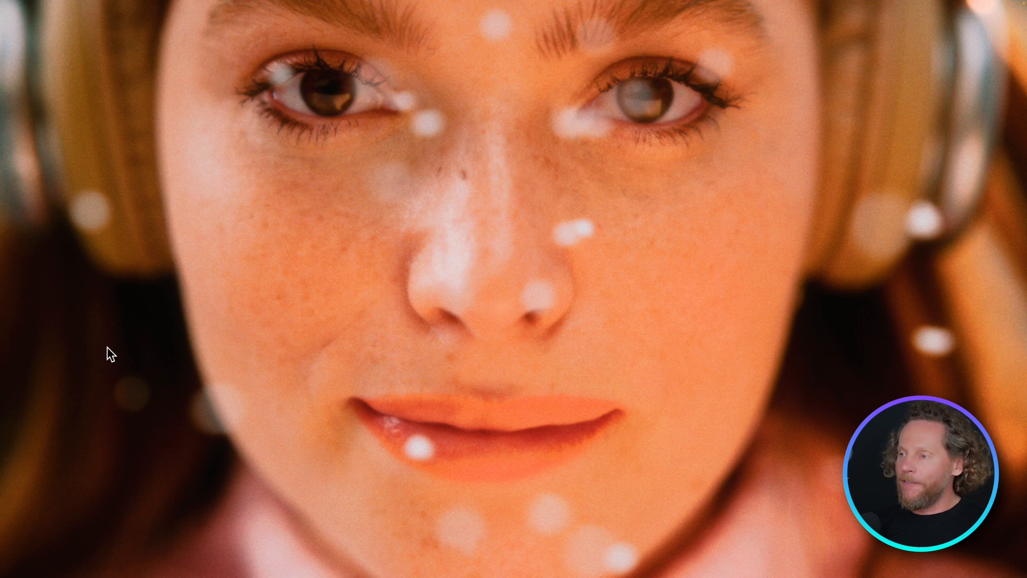
key("super+f")
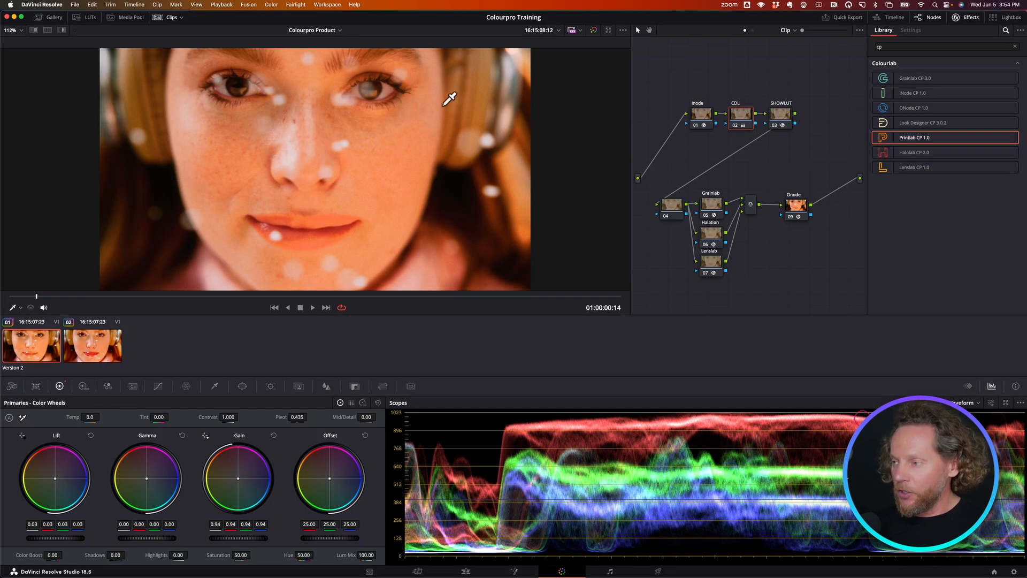
- Compare the image with the Grainlab, Halation and Lenslab nodes together off and on, and play the first clip
left_click_drag(717, 304, 713, 195)
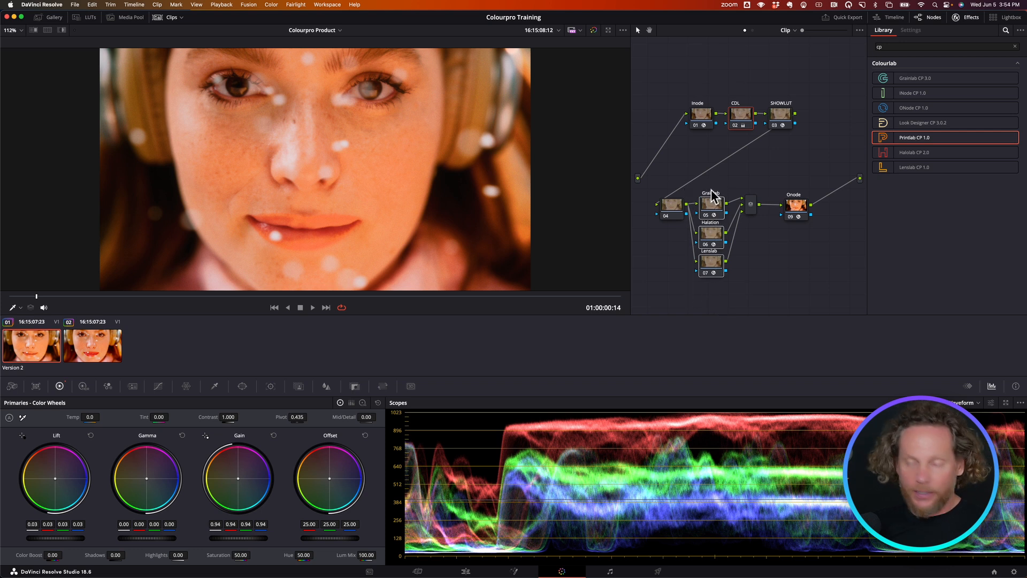
key("super+d")
key("super+d")
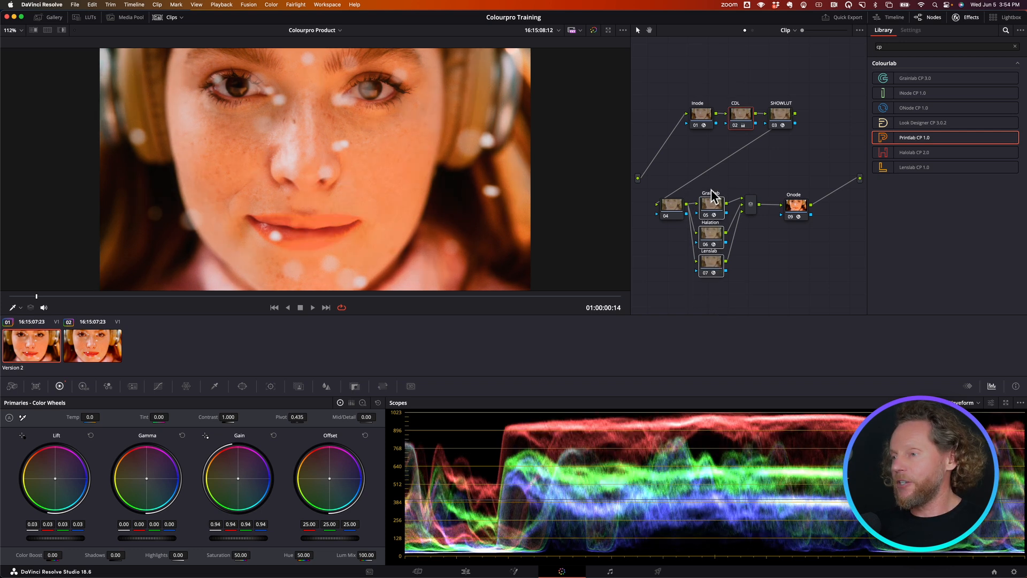
key("super+d")
key("super+d")
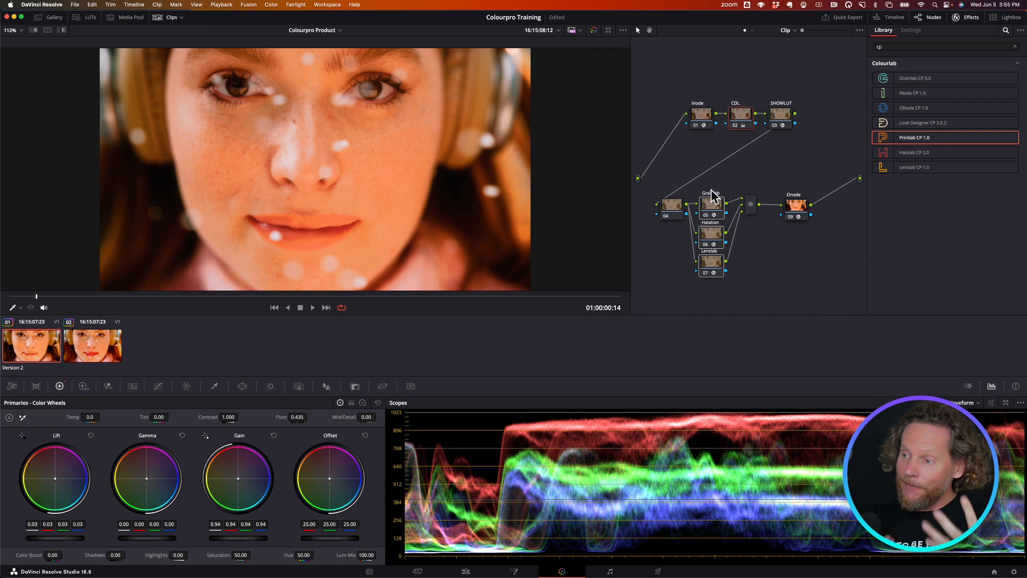
key("space")
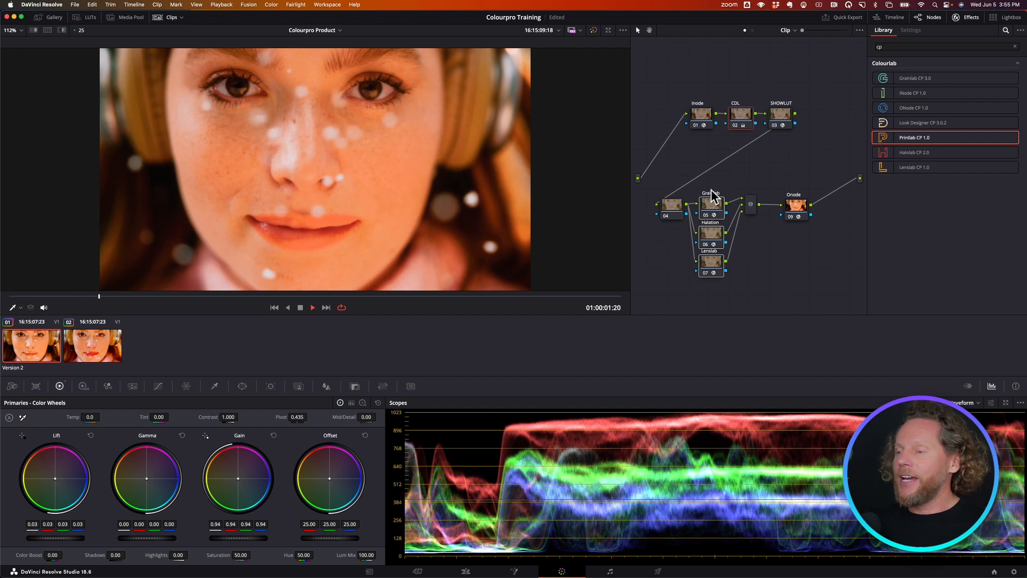
key("space")
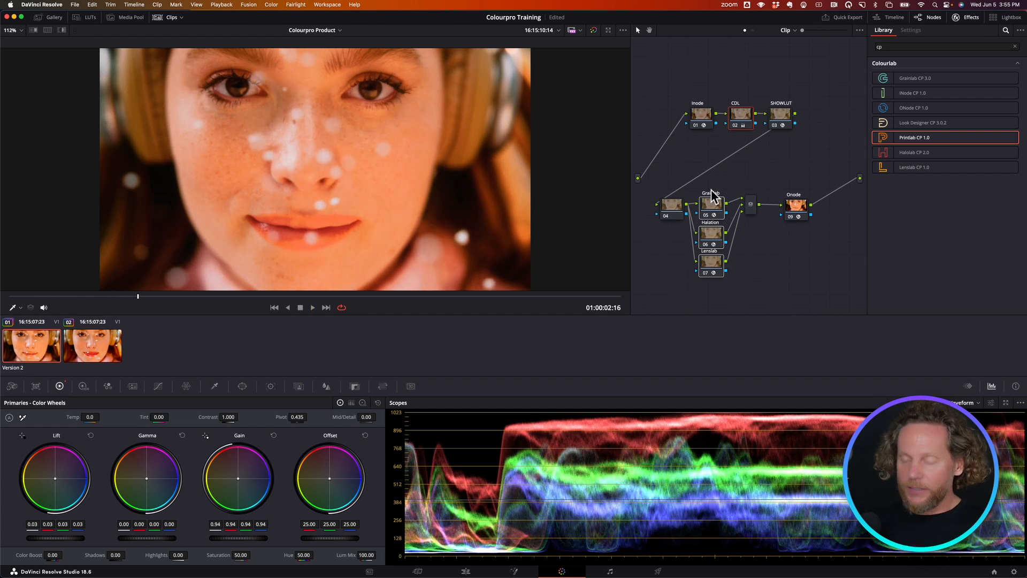